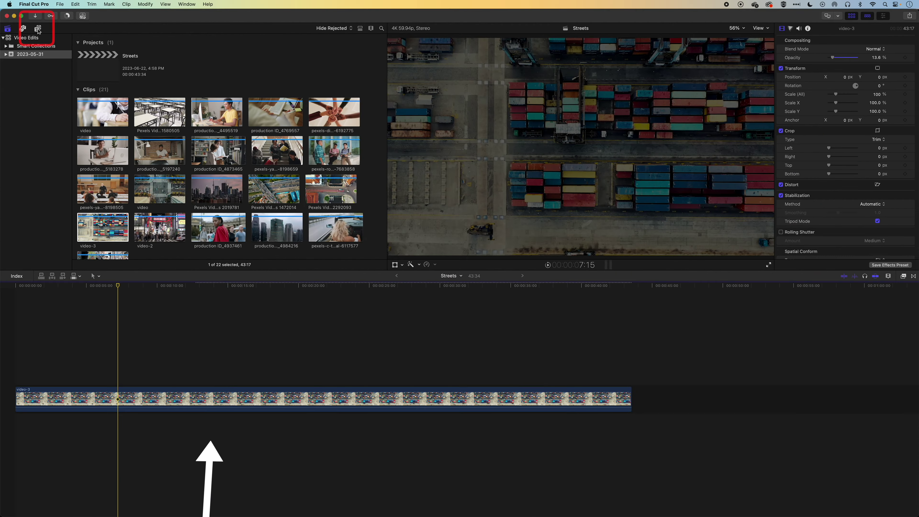
- Add a Basic Title from the Bumper/Opener collection above the container-yard clip
click(38, 29)
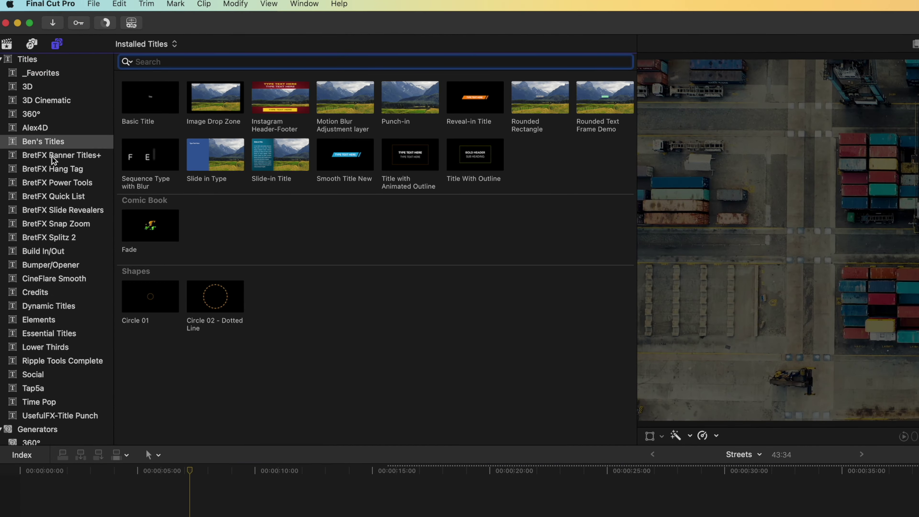
click(47, 263)
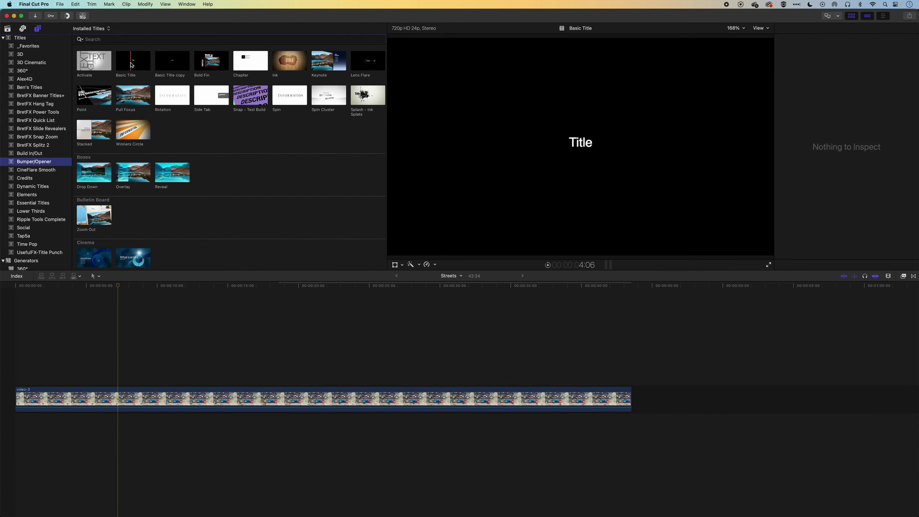
drag(212, 110, 258, 251)
drag(160, 157, 76, 359)
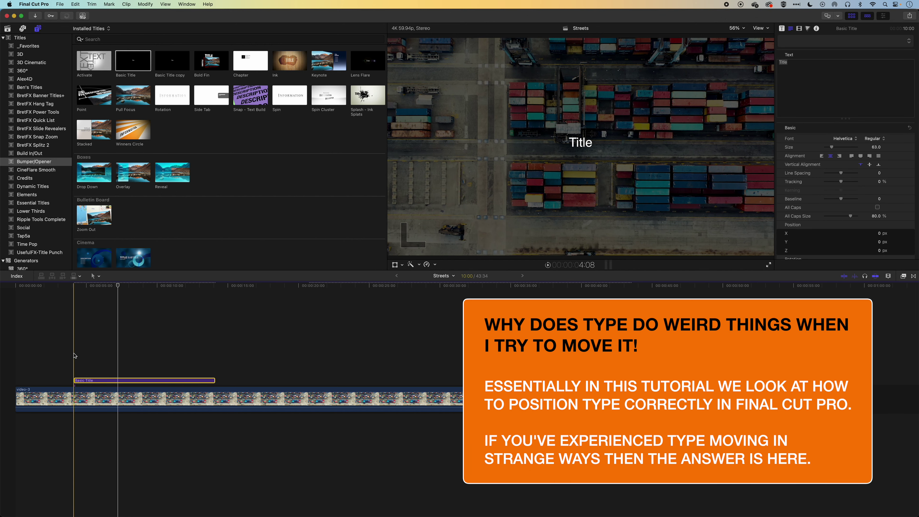
- With the playhead at about 8:31, move the title text to the centre of the frame
click(135, 317)
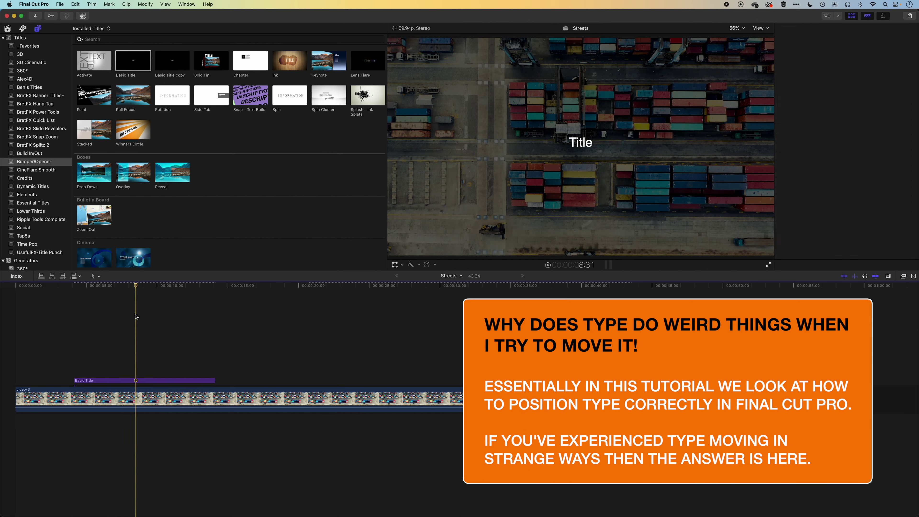
click(115, 380)
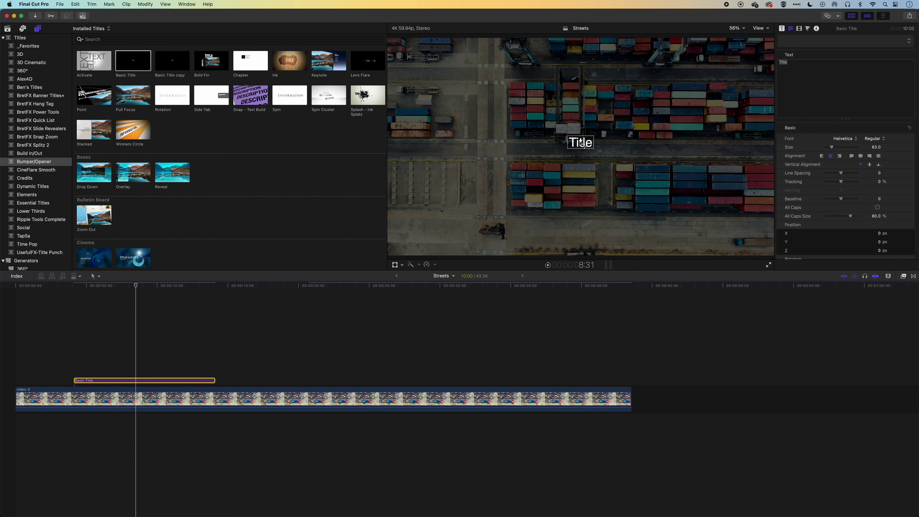
drag(586, 145, 570, 130)
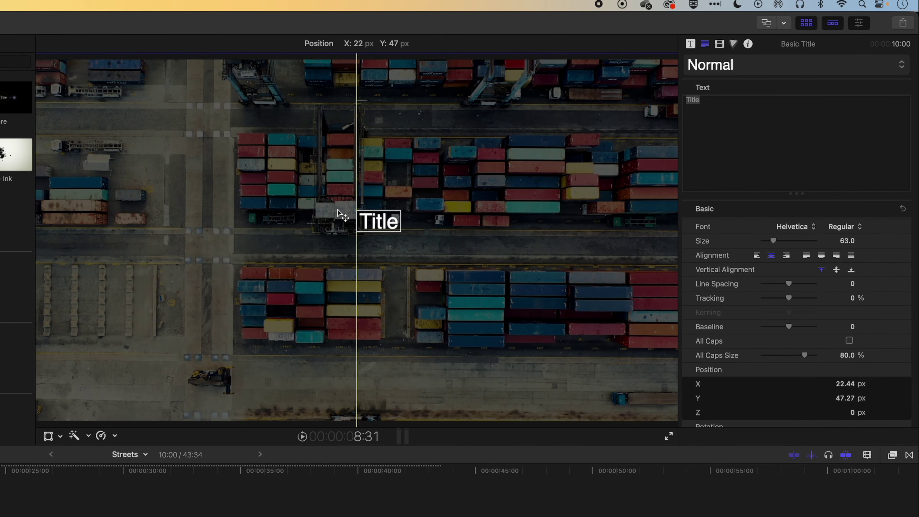
drag(338, 210, 357, 240)
- Change the title text to DOCKYARD in Bold at size 197
key(BackSpace)
text(DOCKYARD)
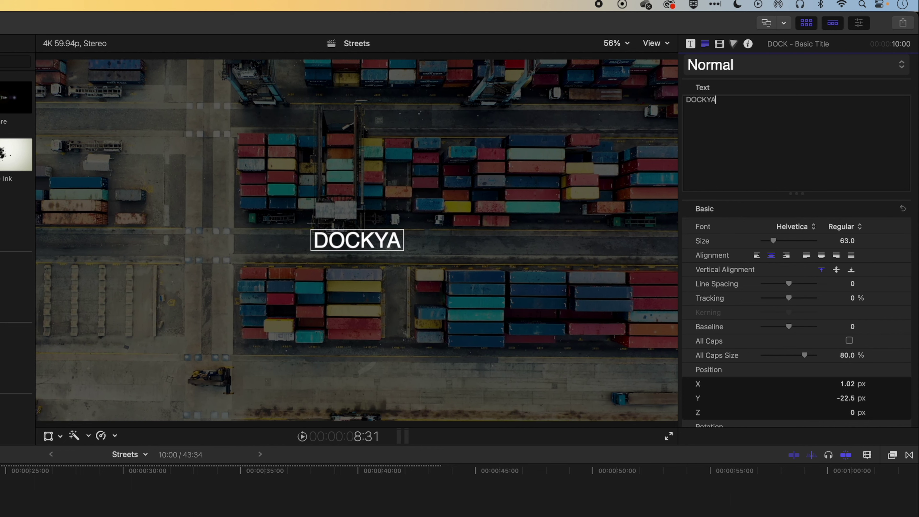
click(844, 226)
click(845, 283)
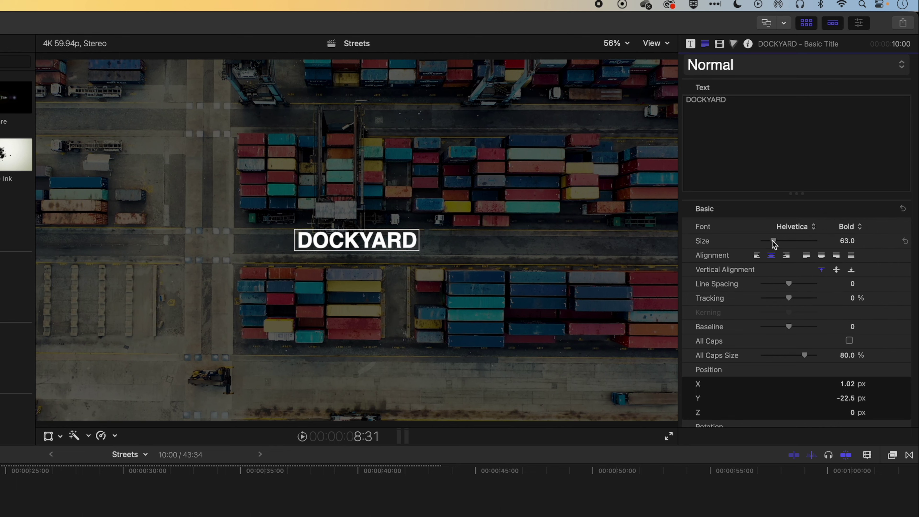
drag(772, 240, 797, 240)
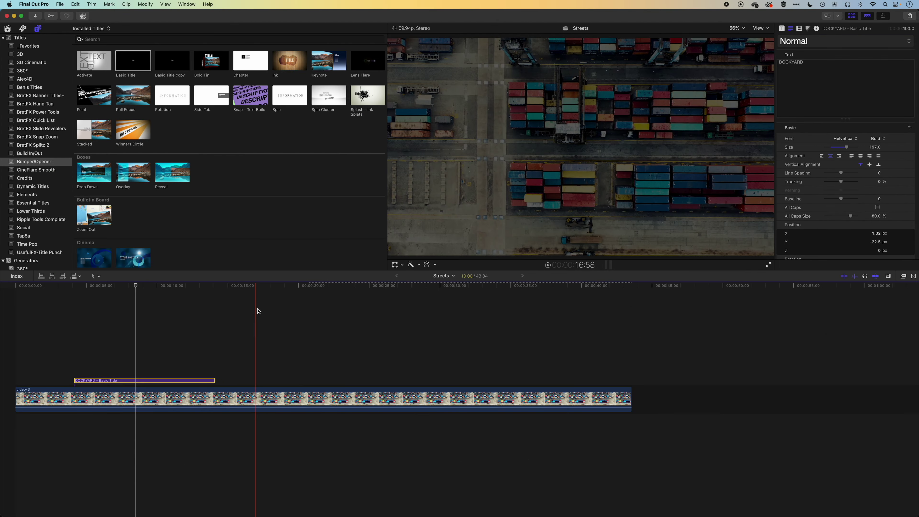
- Move DOCKYARD up and right of centre, to X 42.97, Y -71.5
click(296, 289)
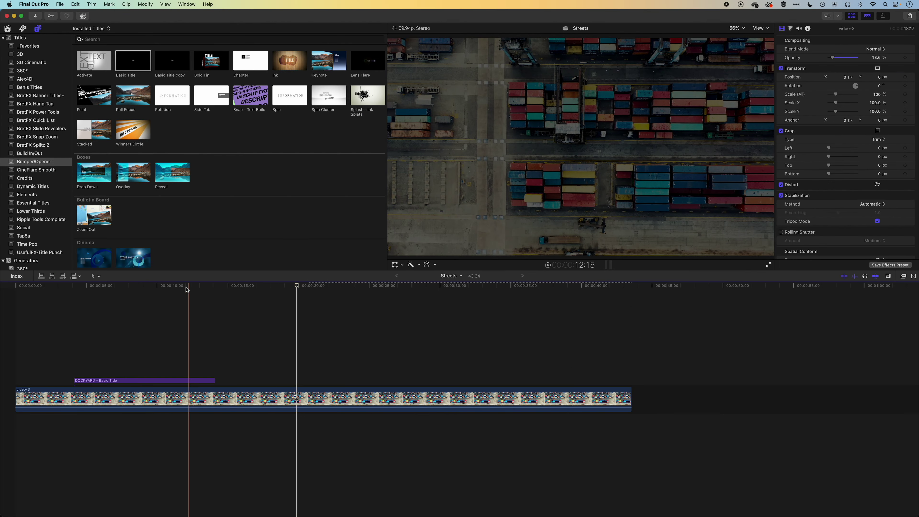
click(303, 318)
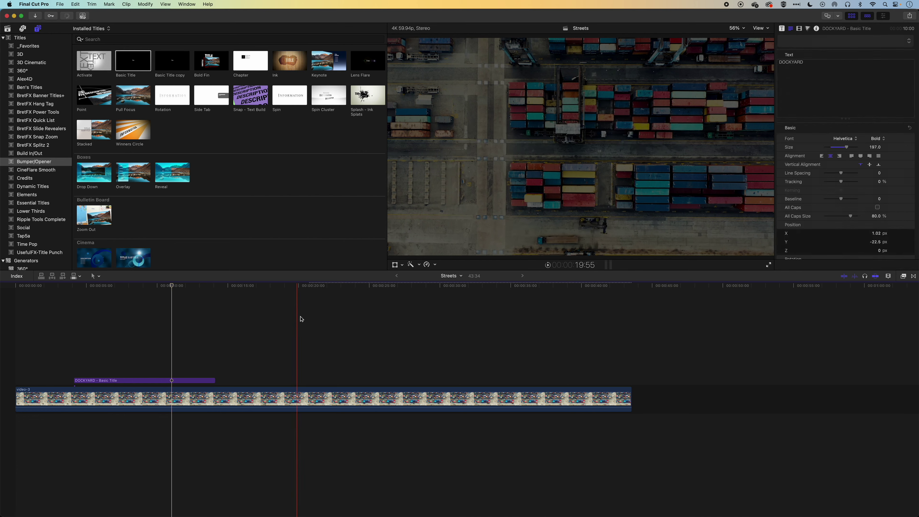
click(161, 297)
click(543, 141)
drag(541, 140, 569, 152)
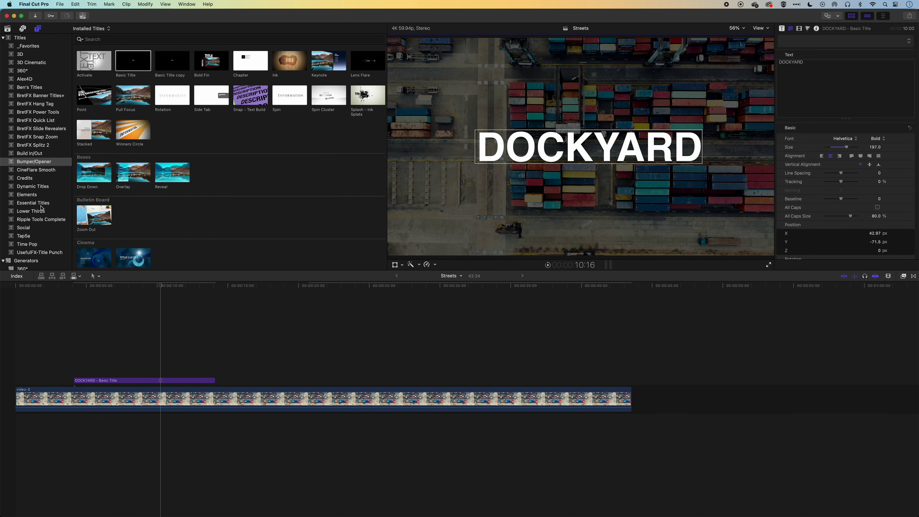
- Add the Heart object from Generators > Objects above the DOCKYARD title
scroll(40, 208, down, 5)
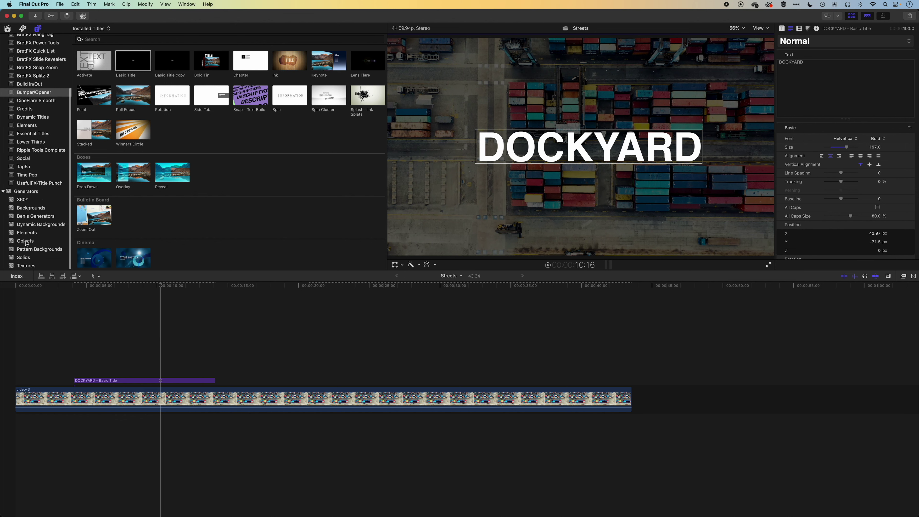
click(25, 241)
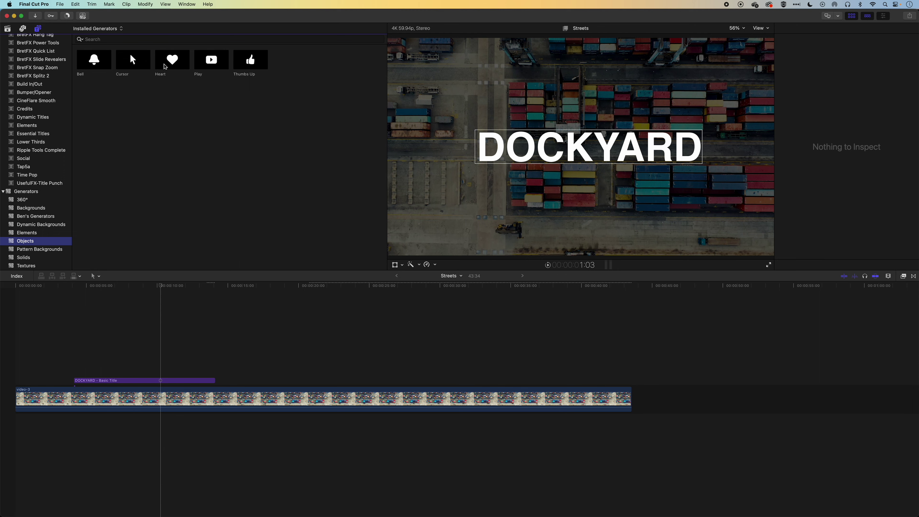
drag(165, 67, 156, 361)
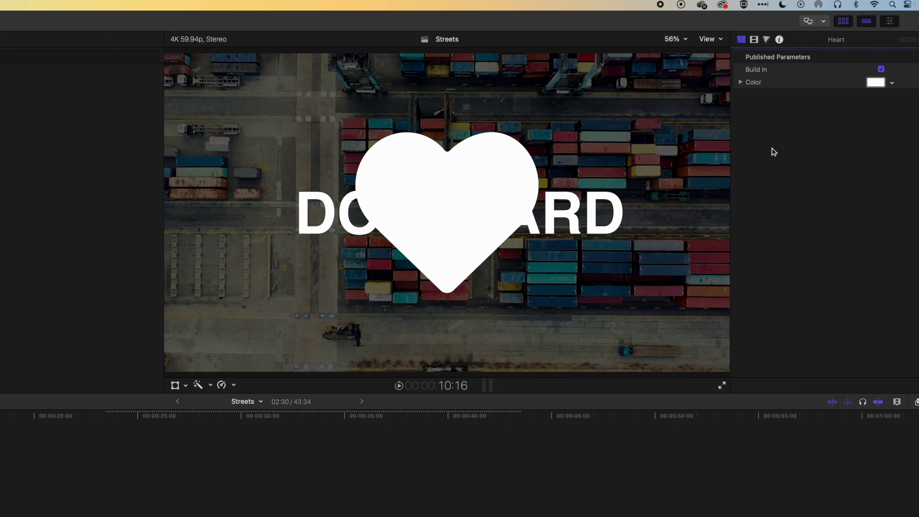
- Change the heart's Color from white to red
click(893, 85)
drag(878, 95, 850, 97)
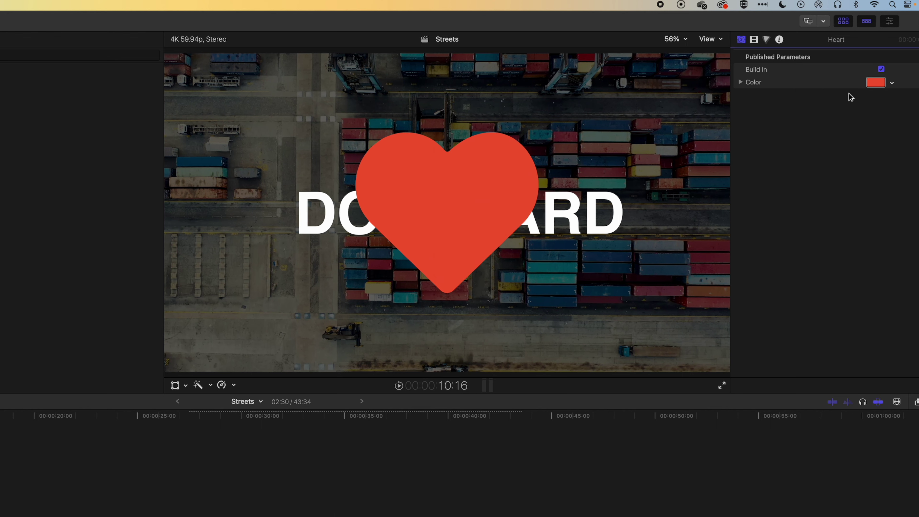
click(753, 40)
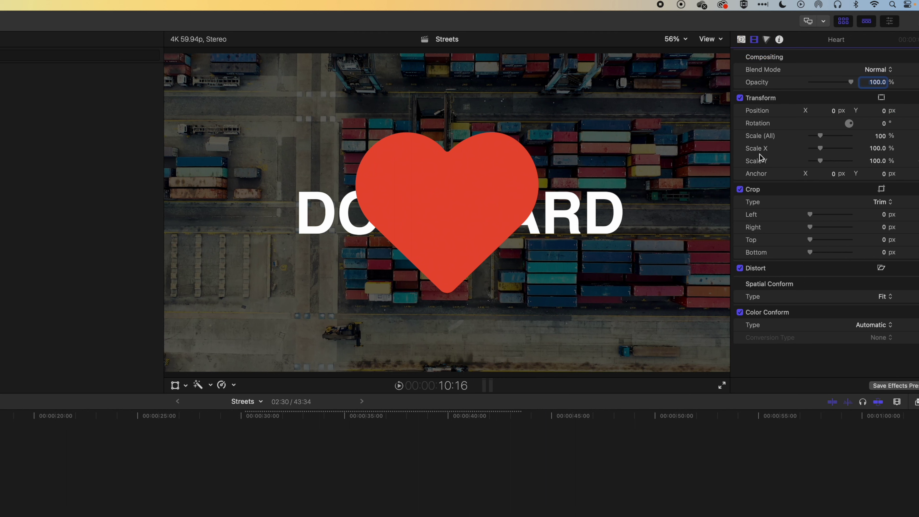
- Scale the heart to 55.42% and move it above DOCKYARD, at X 30.1, Y 566.7
click(175, 385)
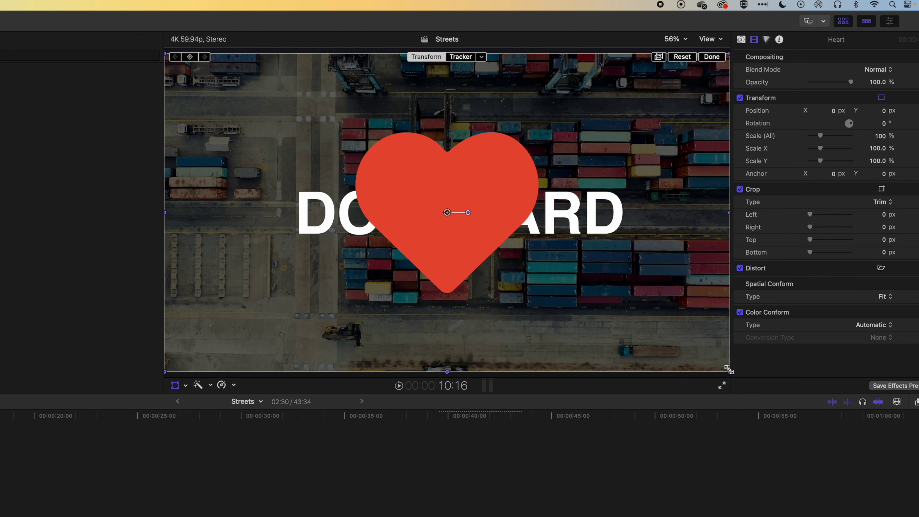
drag(728, 369, 642, 359)
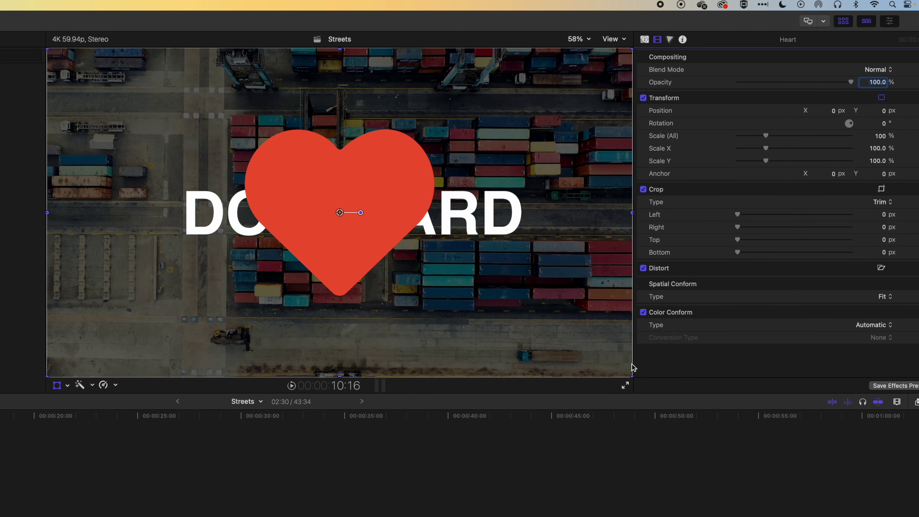
drag(629, 375, 501, 301)
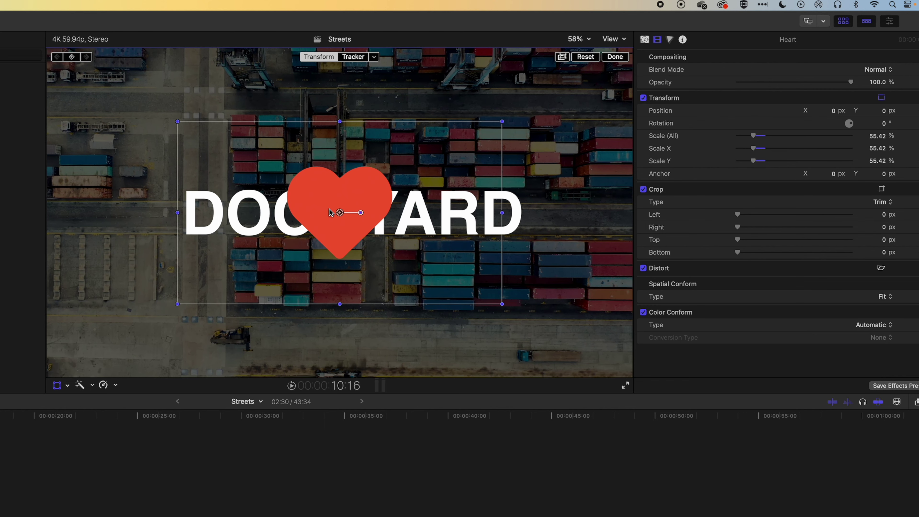
drag(340, 212, 344, 126)
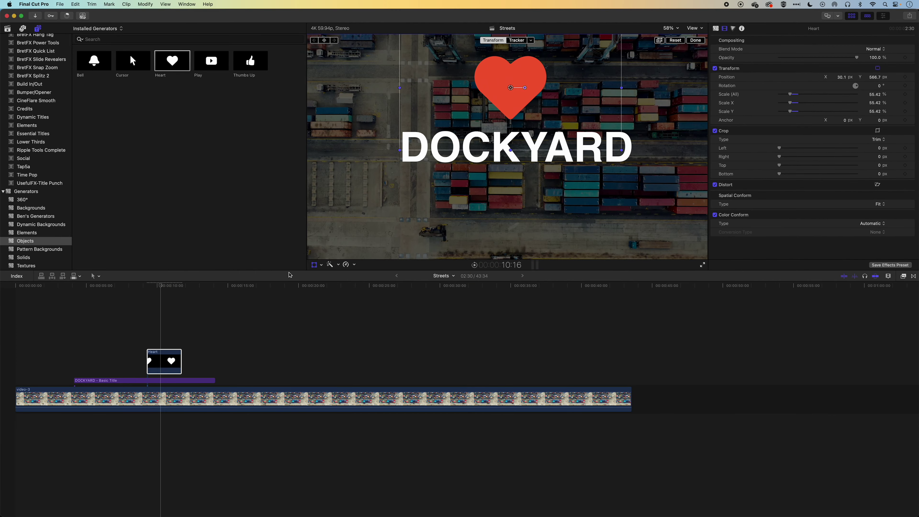
- Move the DOCKYARD title just below the heart, to text position X 242.07, Y 277.35
click(124, 381)
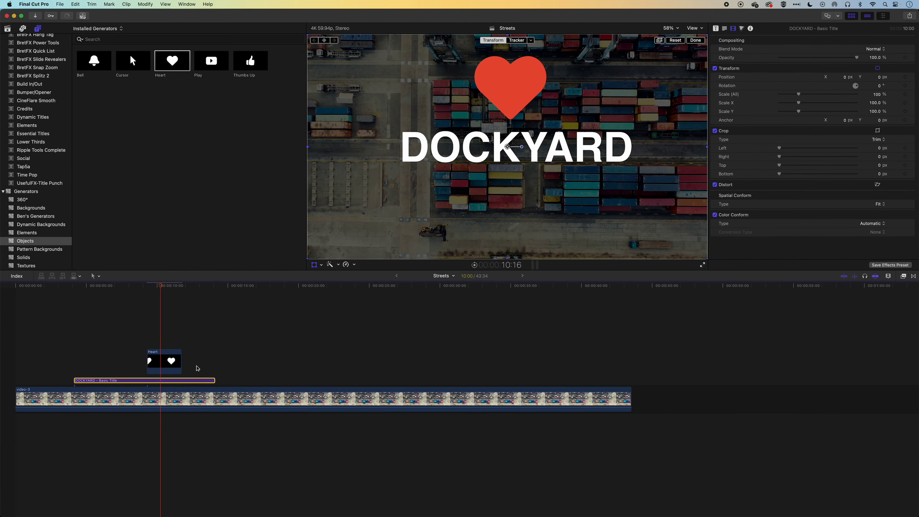
drag(492, 149, 458, 219)
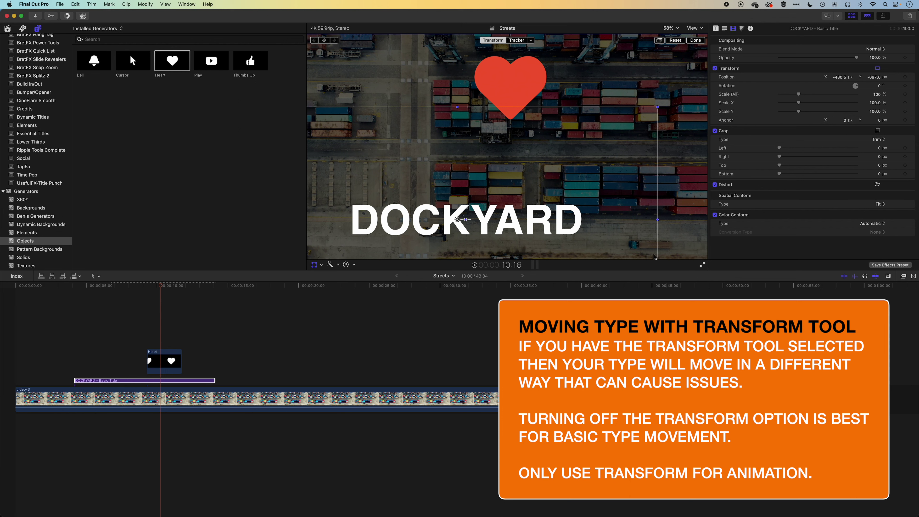
drag(458, 222, 463, 217)
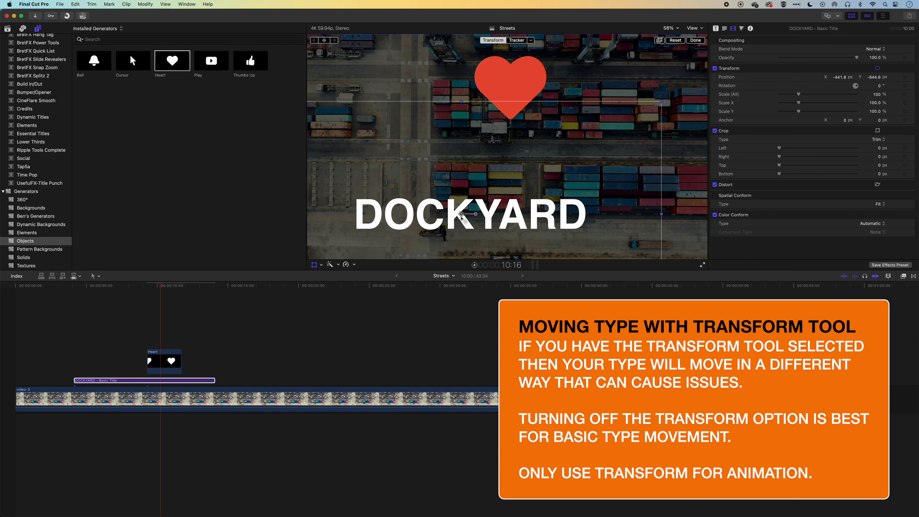
click(314, 265)
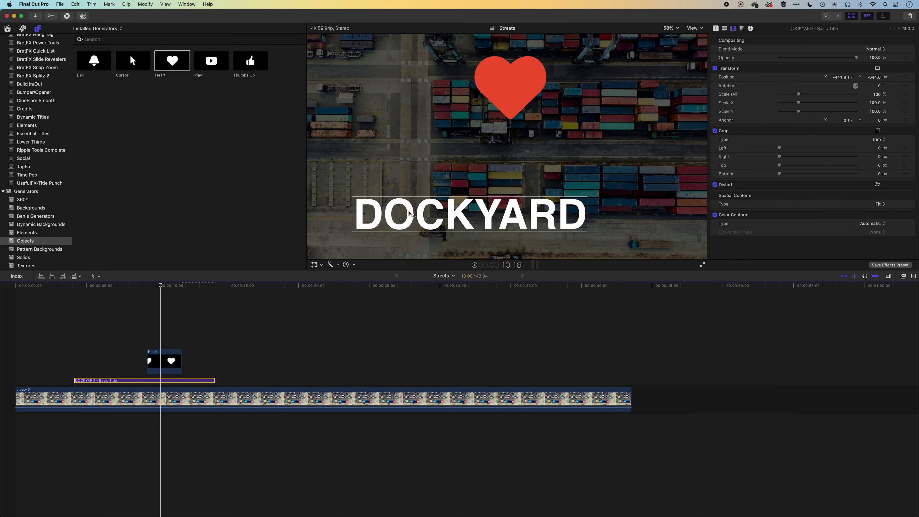
drag(413, 213, 457, 142)
- Centre DOCKYARD beneath the red heart at text position X 3.63, Y -115.48
click(470, 151)
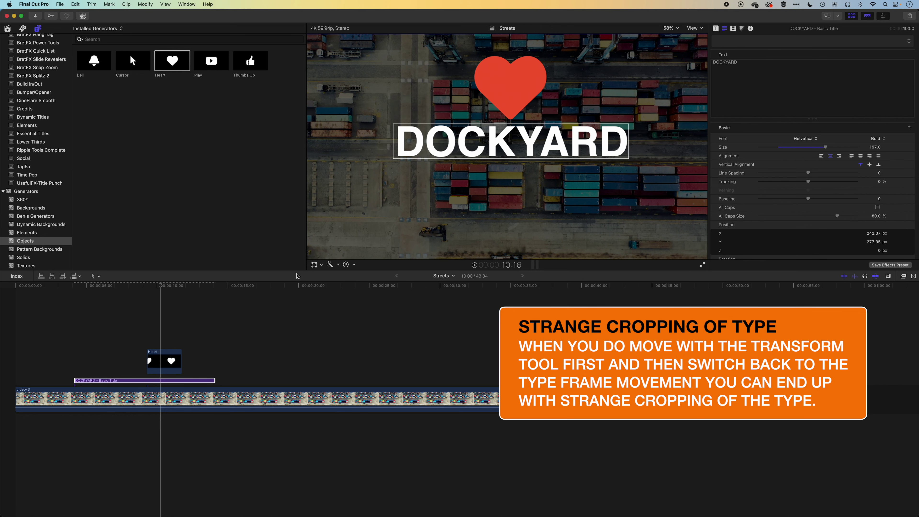
click(314, 265)
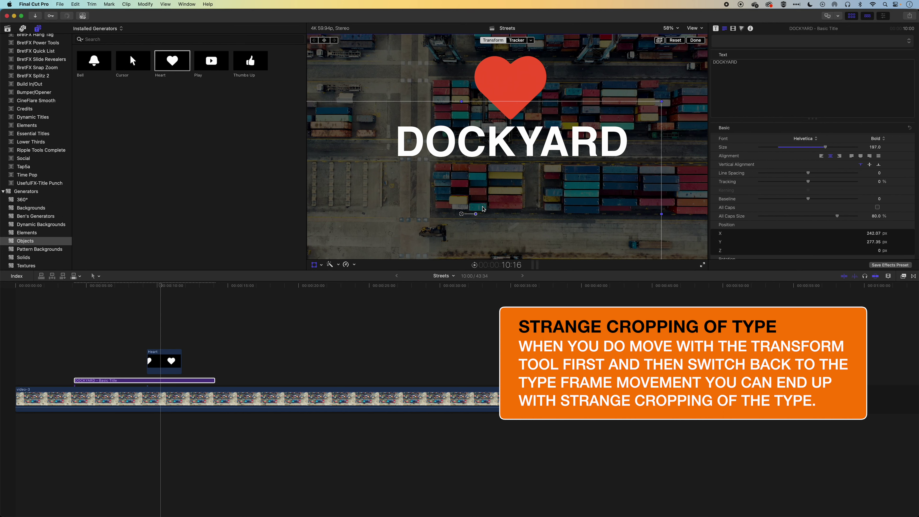
drag(461, 205, 507, 146)
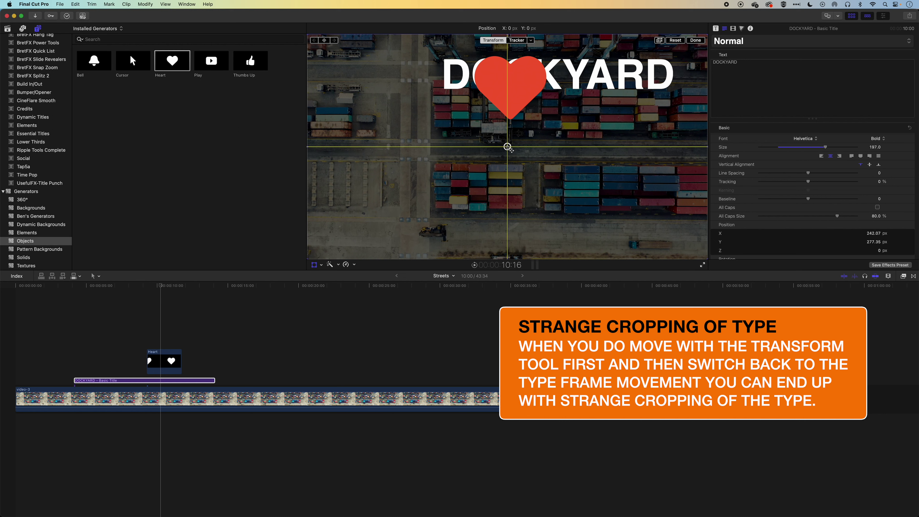
drag(508, 147, 508, 147)
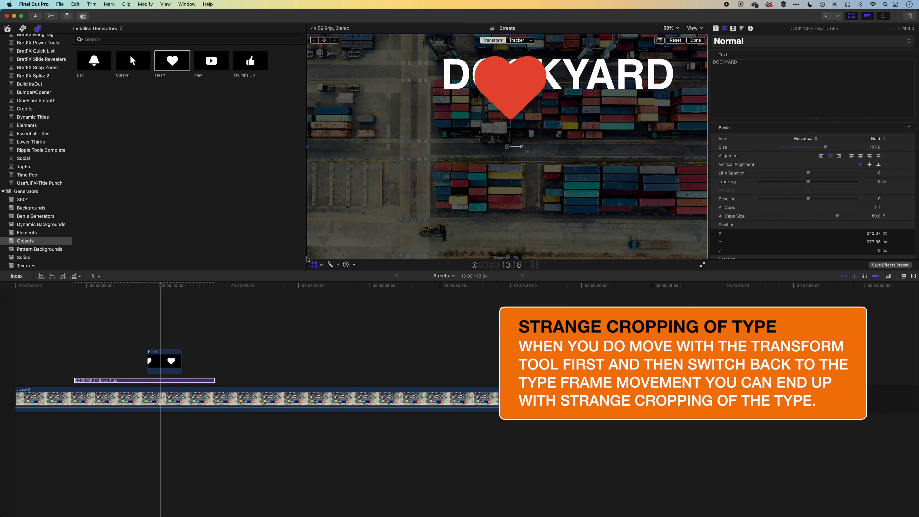
click(313, 265)
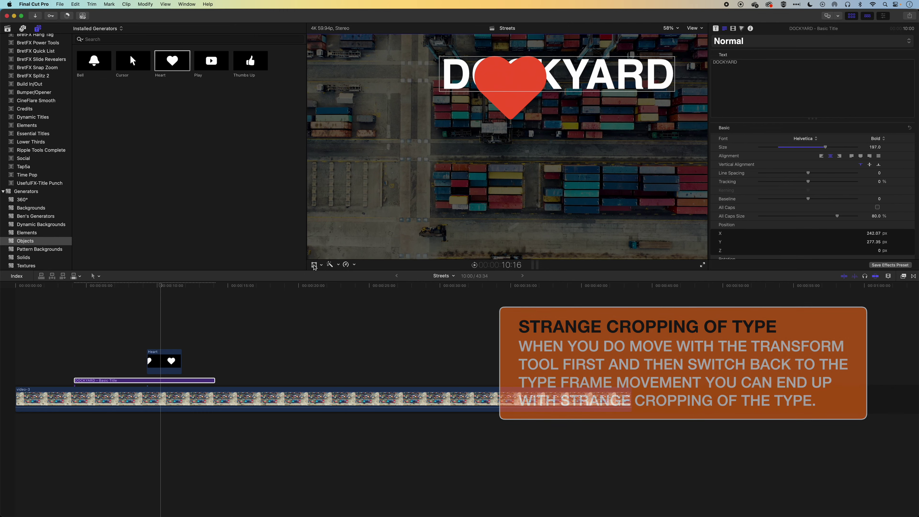
drag(600, 78, 519, 159)
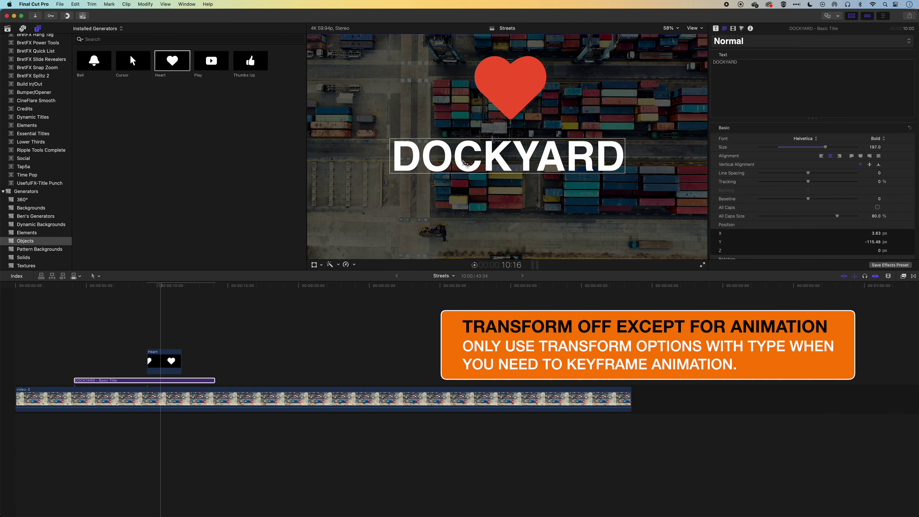
- Add the Film title from BretFX Slide Revealers over the container footage
scroll(39, 94, up, 5)
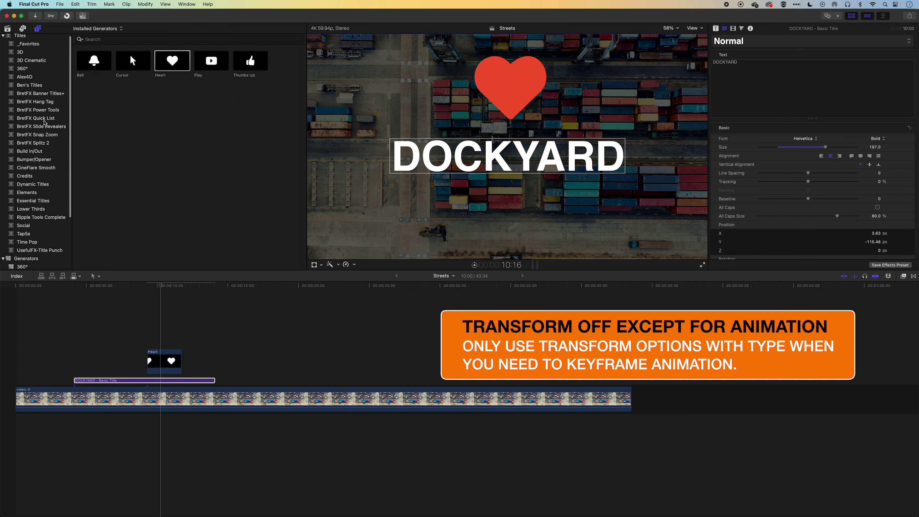
click(43, 128)
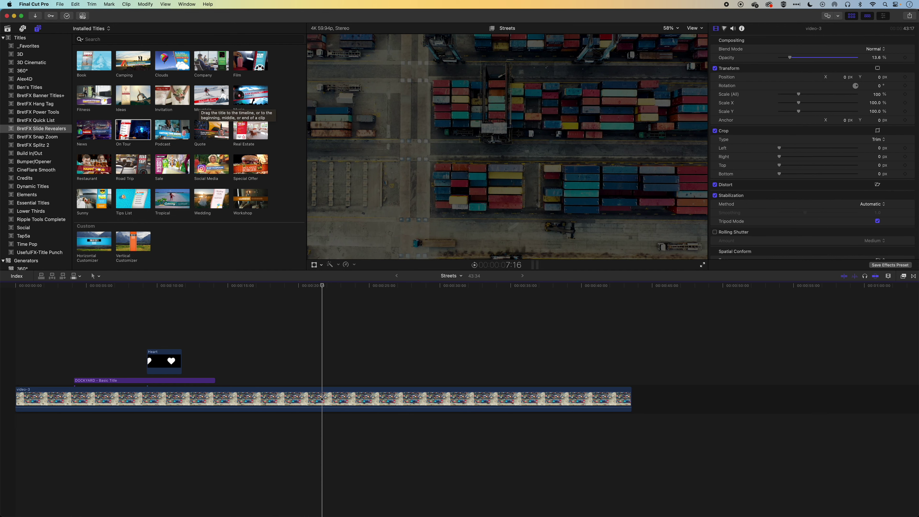
drag(250, 60, 286, 378)
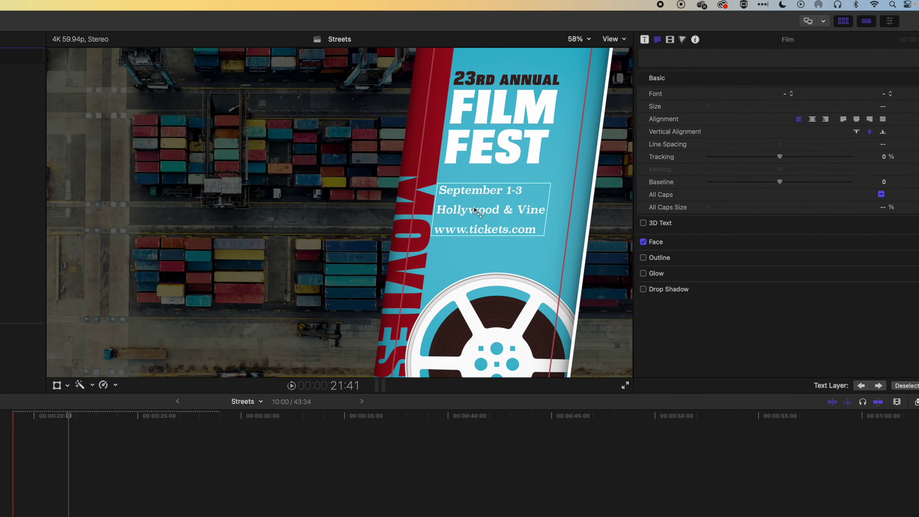
- Shift the date and FILM FEST boxes left and the MOVIES box slightly up
mouse_move(520, 191)
mouse_down()
mouse_move(495, 190)
mouse_move(507, 189)
mouse_up()
drag(489, 144, 499, 147)
shift+click(491, 196)
drag(491, 195, 478, 193)
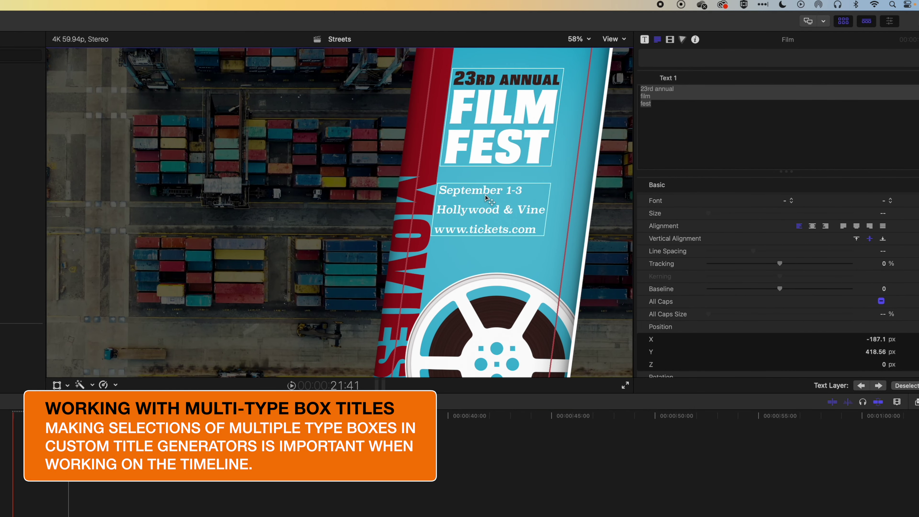
drag(424, 207, 426, 205)
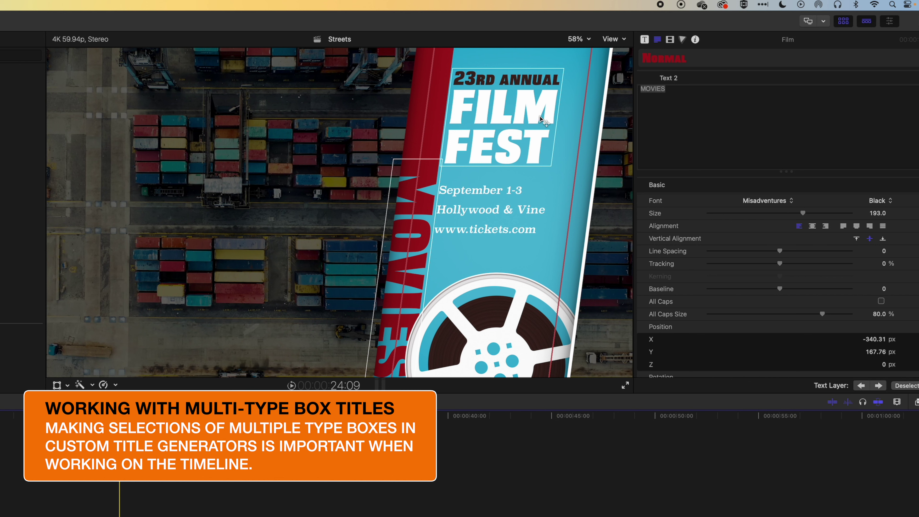
- In Text 1, replace 'film fest' with 'VIDEO' and 'FEST' on separate lines
click(645, 40)
scroll(704, 137, down, 10)
scroll(703, 136, down, 5)
scroll(752, 116, up, 4)
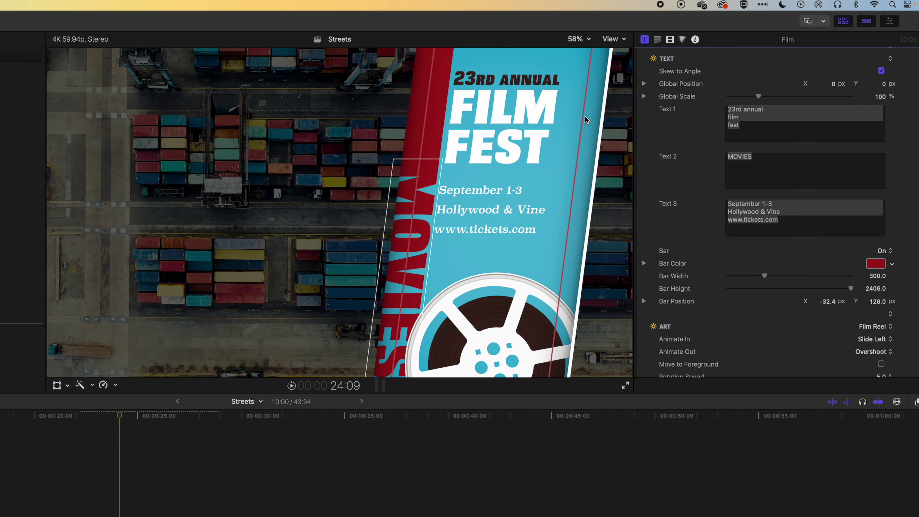
drag(728, 122, 750, 127)
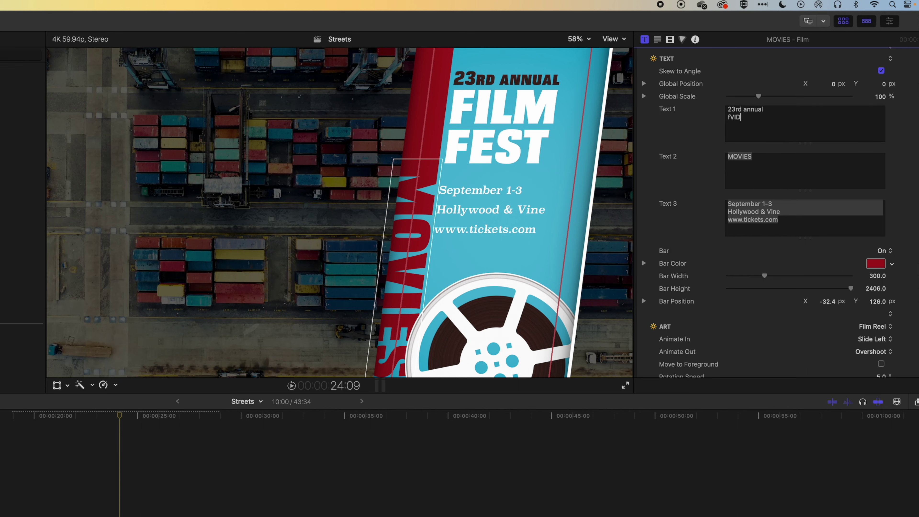
text(EO)
key(Return)
text(FEST)
- Change '23rd' to '2nd' in the headline's annual line
key(Up)
key(super+Left)
key(Delete)
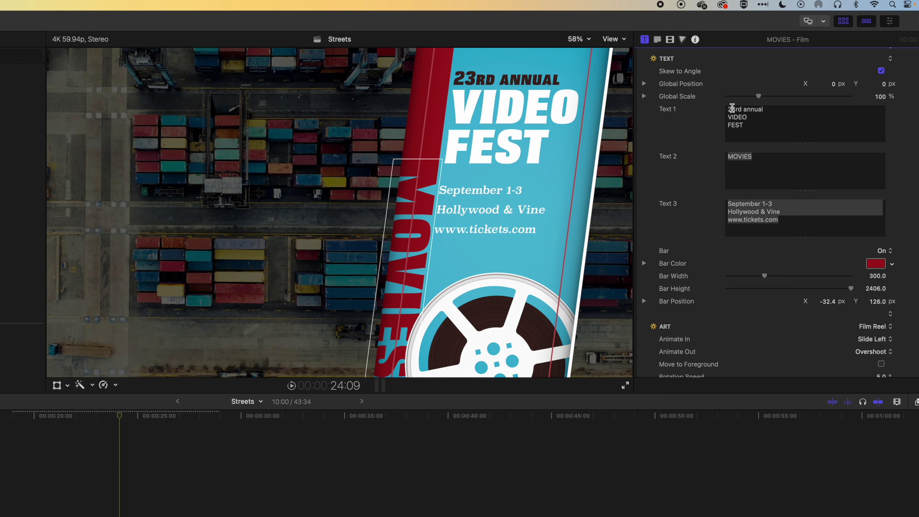
click(731, 109)
key(Delete)
key(Delete)
text(n)
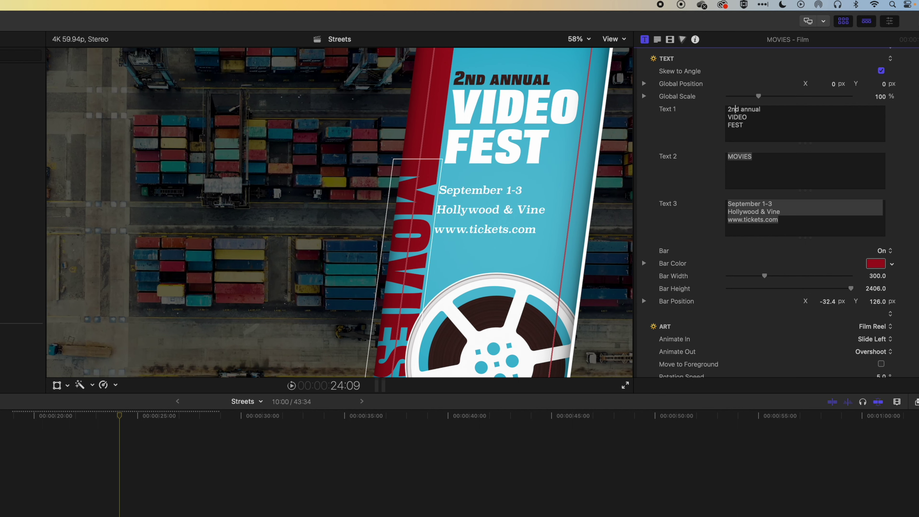
- Give the '2nd annual' text a deep purple-blue Face colour in the Text inspector
click(656, 39)
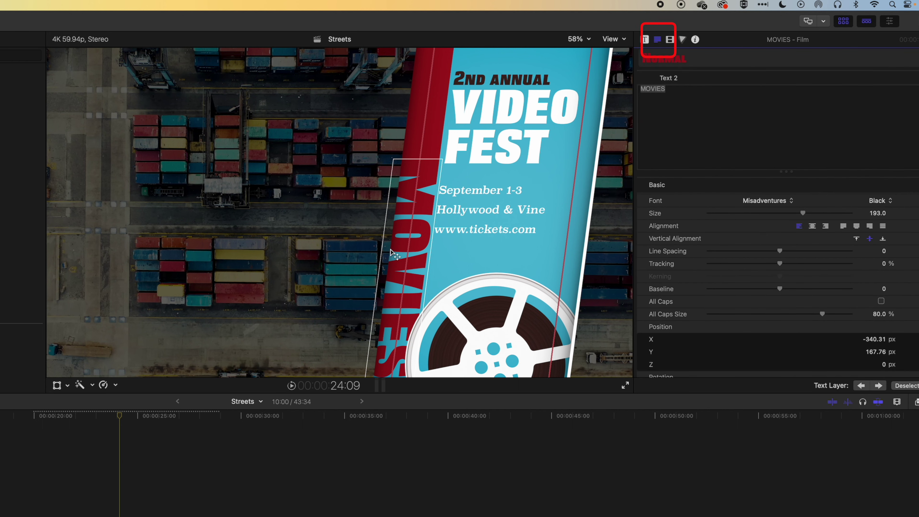
click(498, 115)
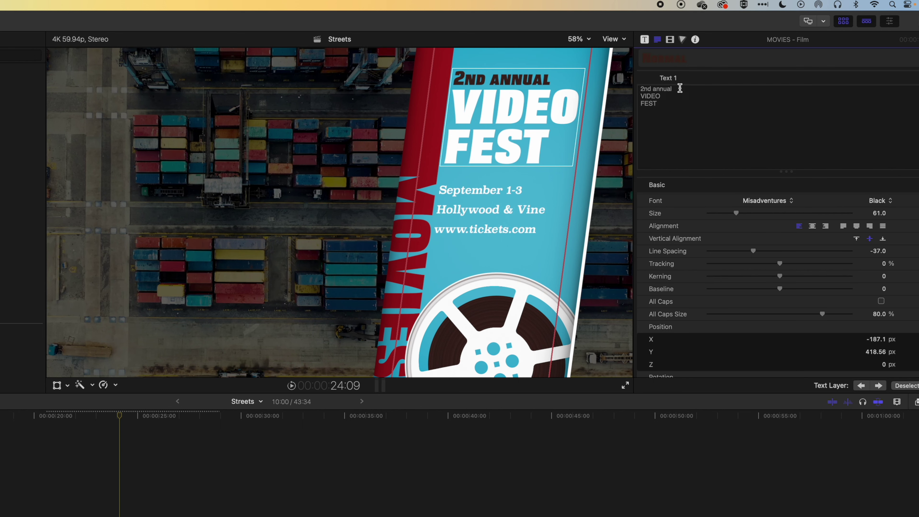
drag(675, 89, 640, 89)
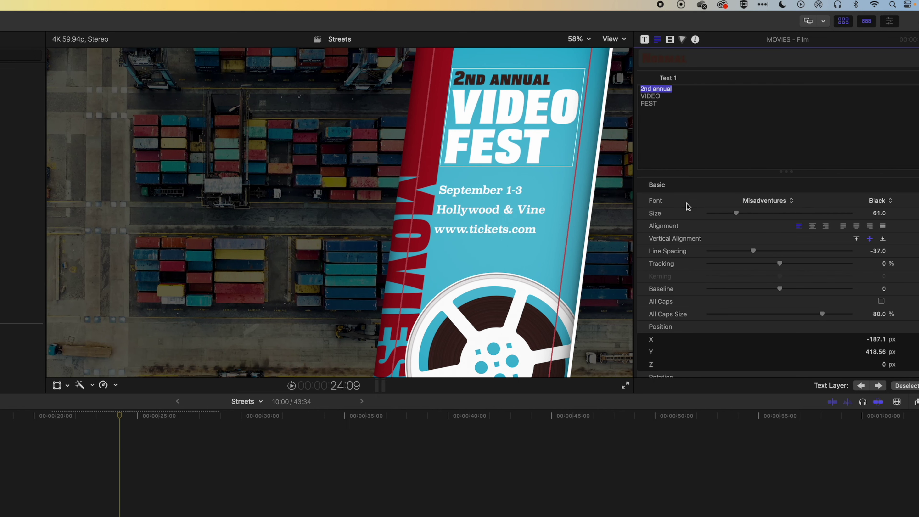
scroll(740, 259, down, 5)
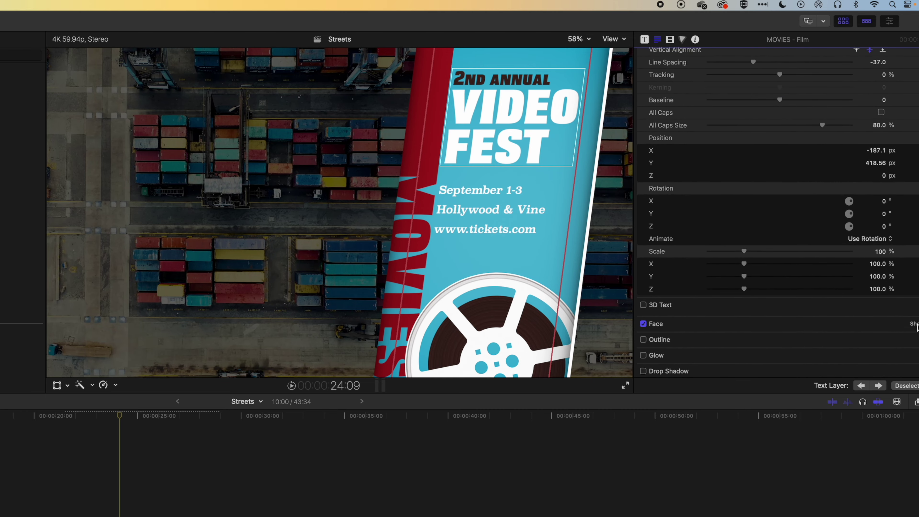
click(915, 324)
scroll(886, 318, down, 3)
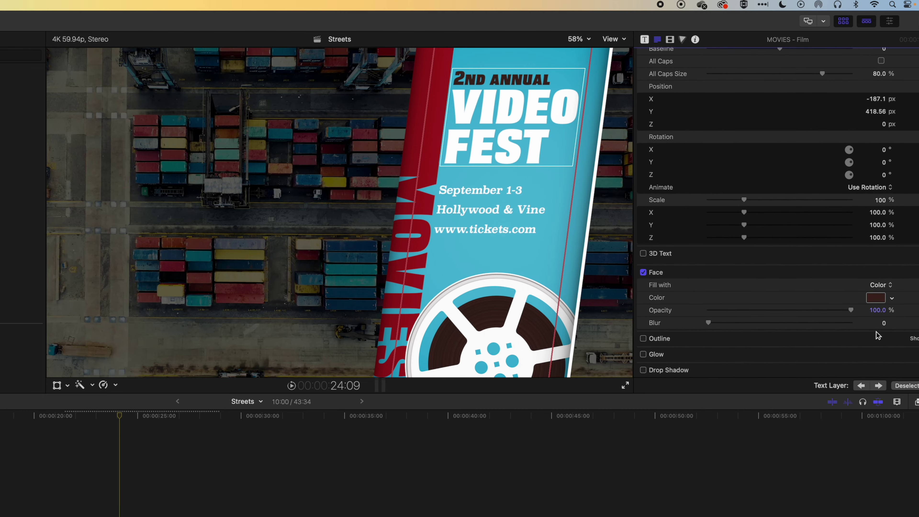
click(892, 299)
drag(900, 354, 890, 379)
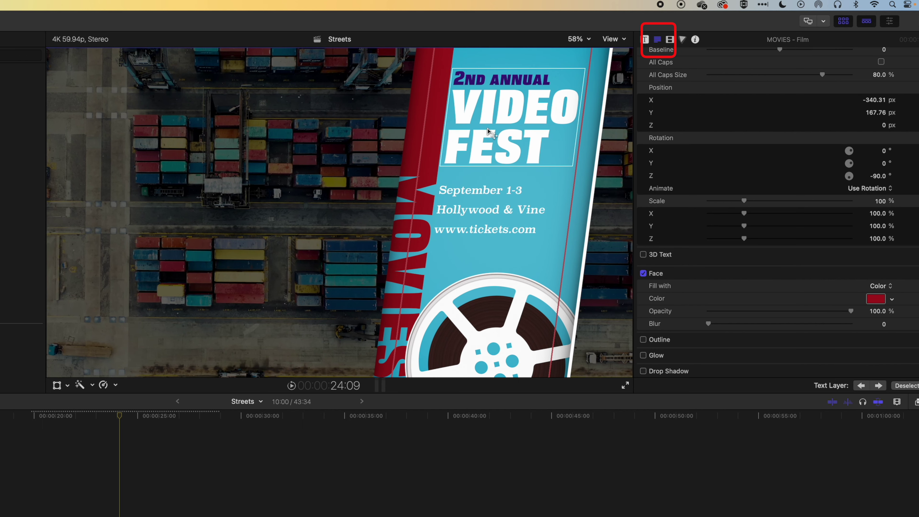
- Undo two trial Transform moves of the Film title, then show its published animation parameters
click(57, 385)
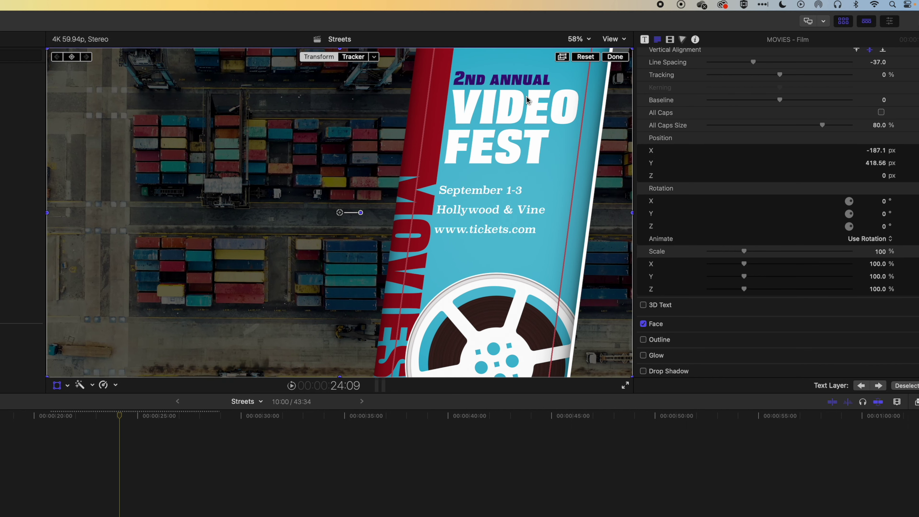
drag(511, 118, 465, 128)
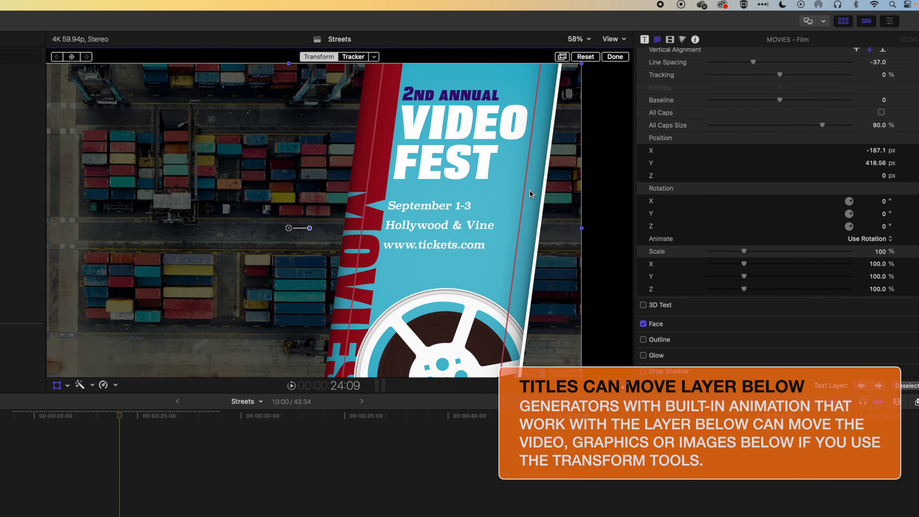
key(super+z)
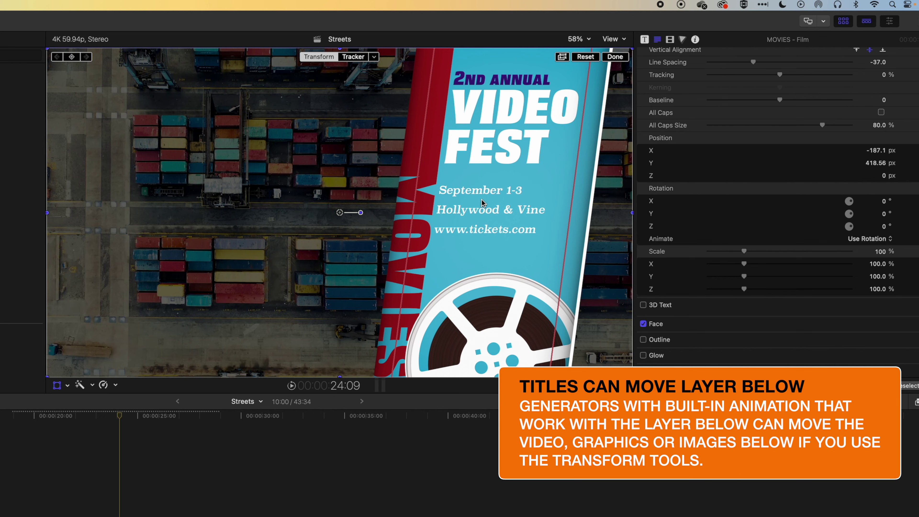
drag(461, 203, 308, 237)
key(super+z)
click(56, 386)
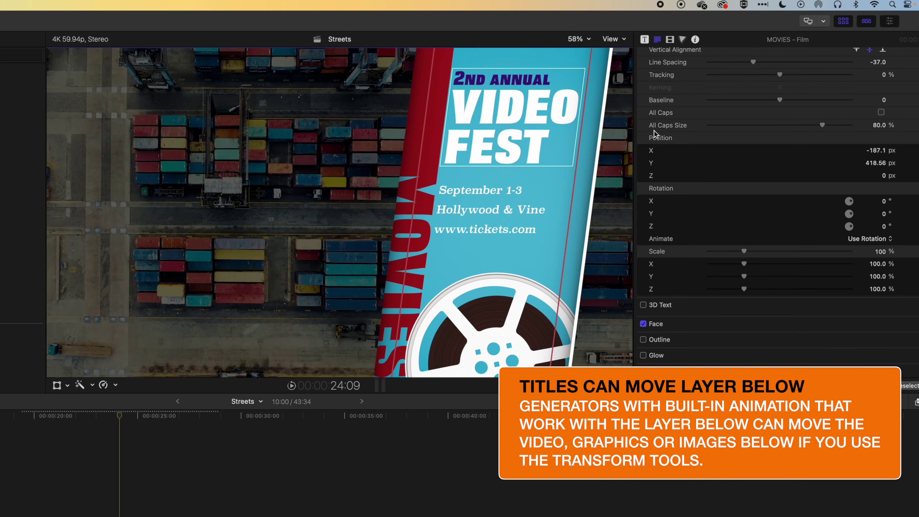
click(644, 39)
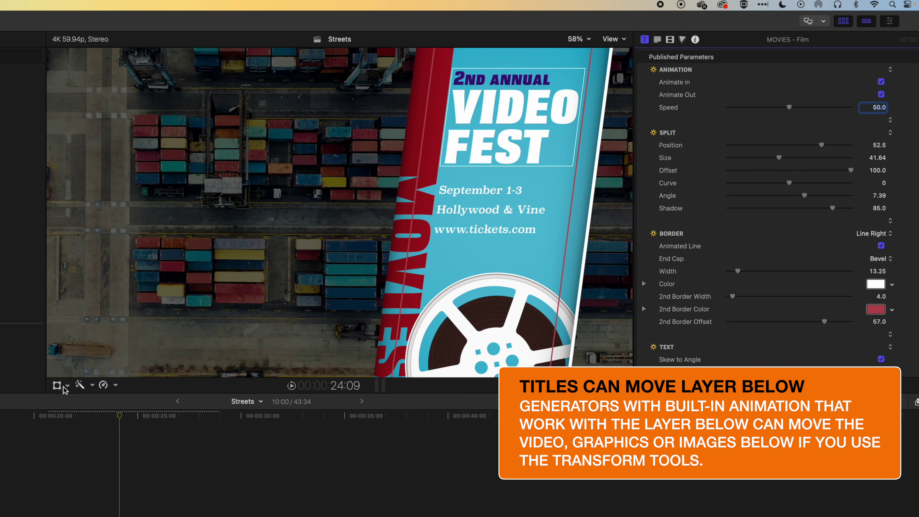
- Change the MOVIES lettering's face color from dark red to bright red
drag(120, 416, 110, 418)
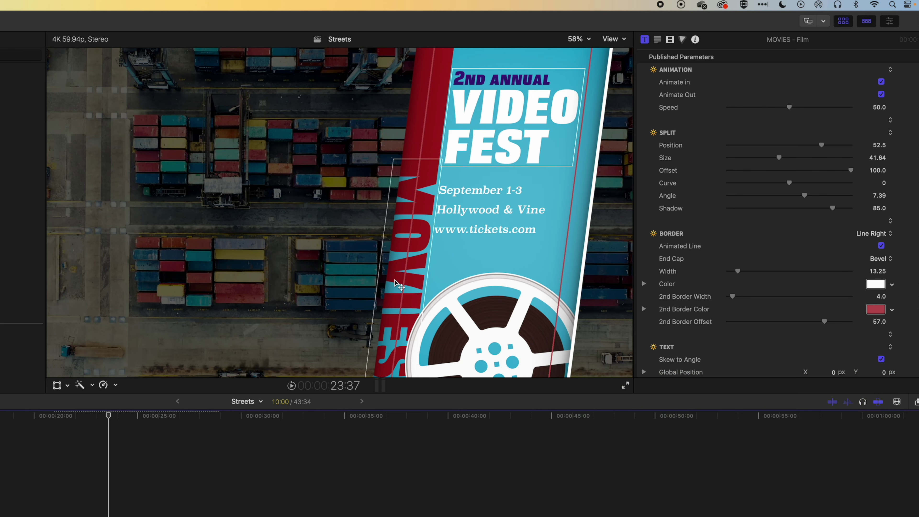
double_click(404, 300)
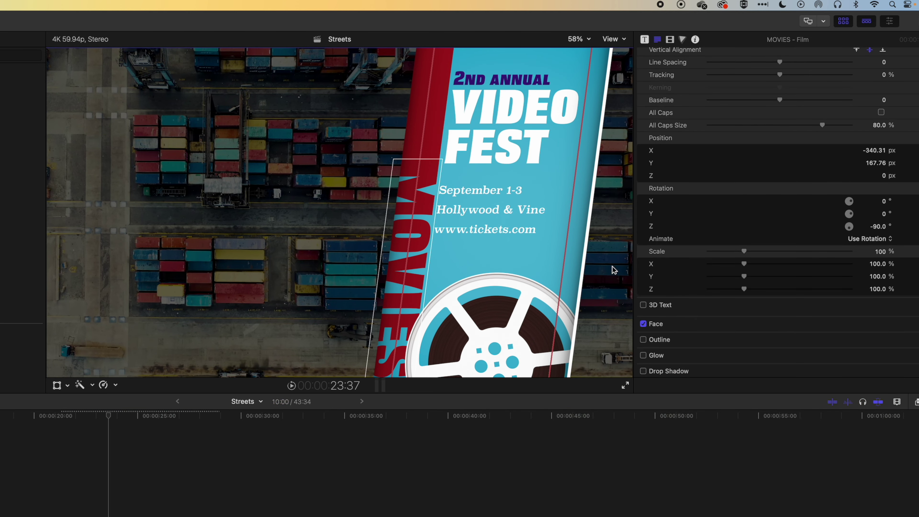
scroll(760, 181, up, 2)
scroll(832, 254, down, 2)
click(914, 324)
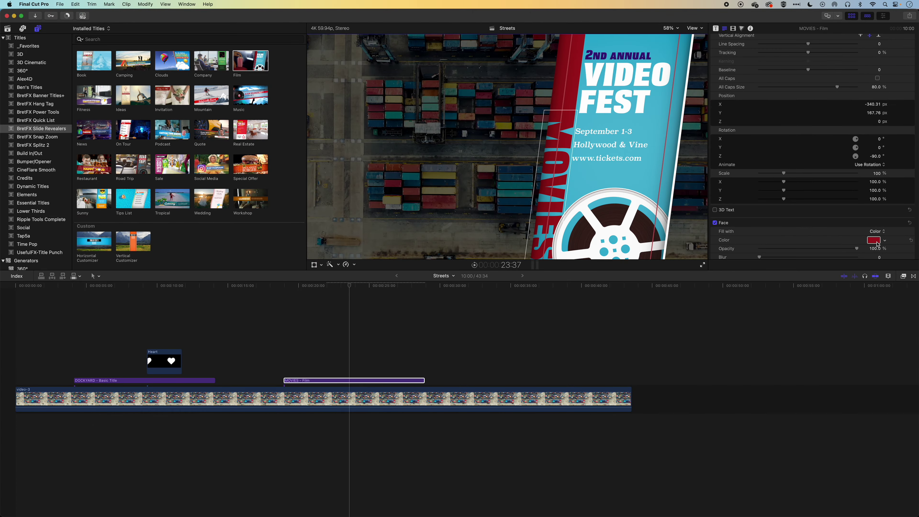
click(875, 349)
click(292, 363)
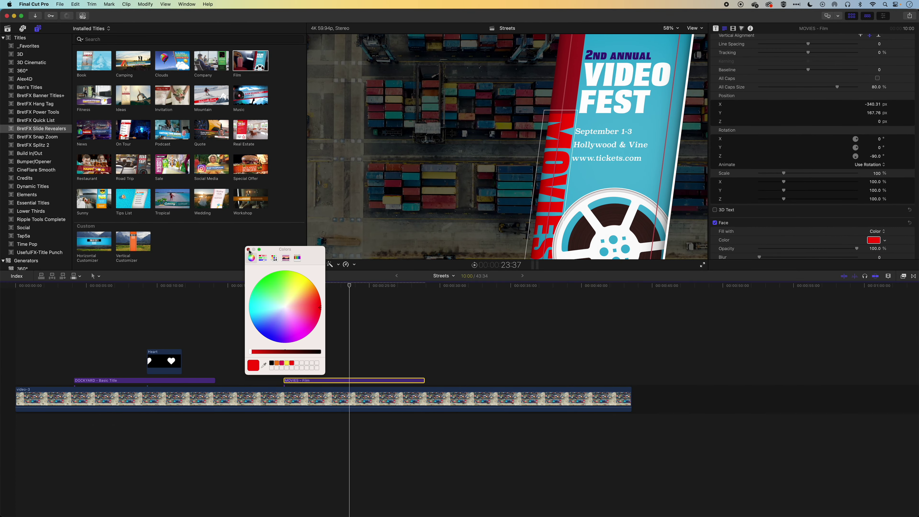
click(248, 249)
- Set the title's slide Bar Color to bright red
click(715, 28)
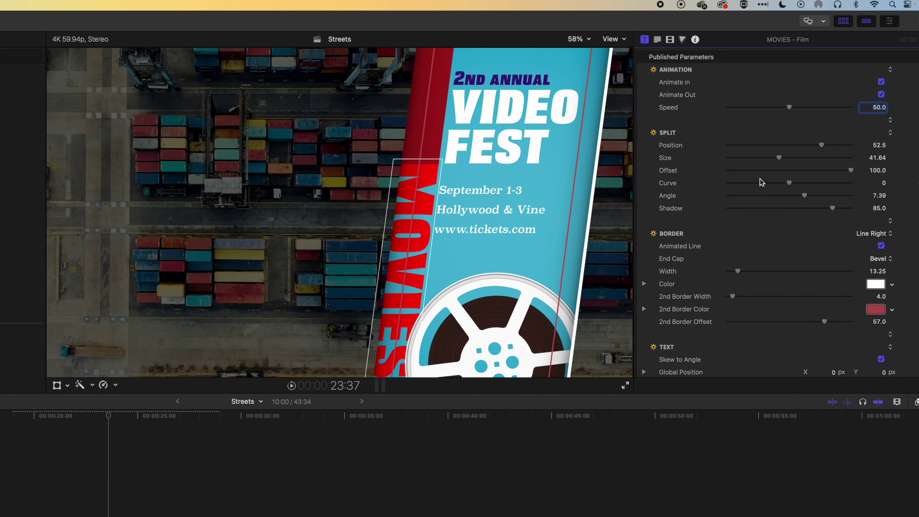
scroll(795, 125, down, 5)
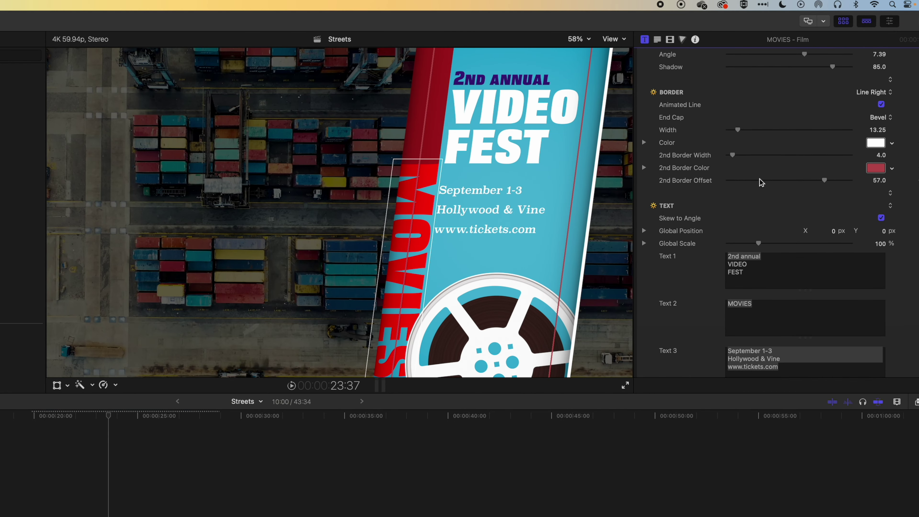
scroll(761, 183, down, 5)
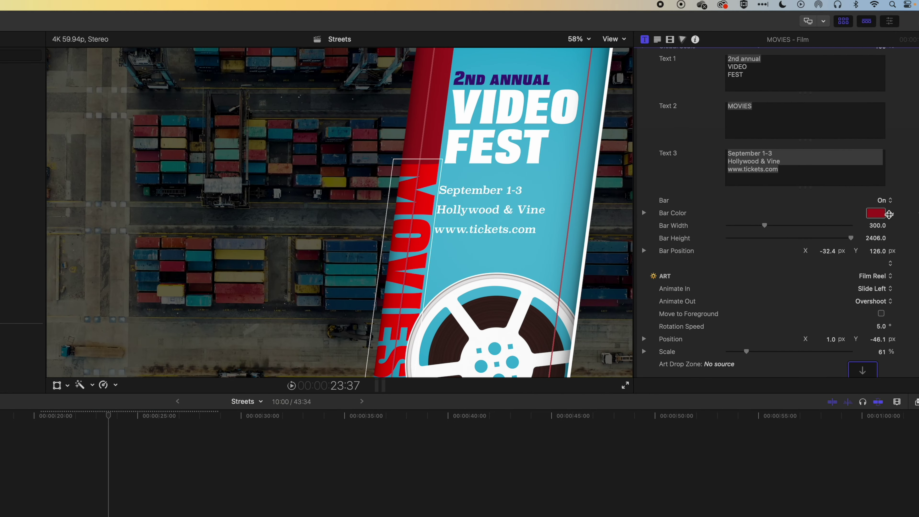
click(875, 213)
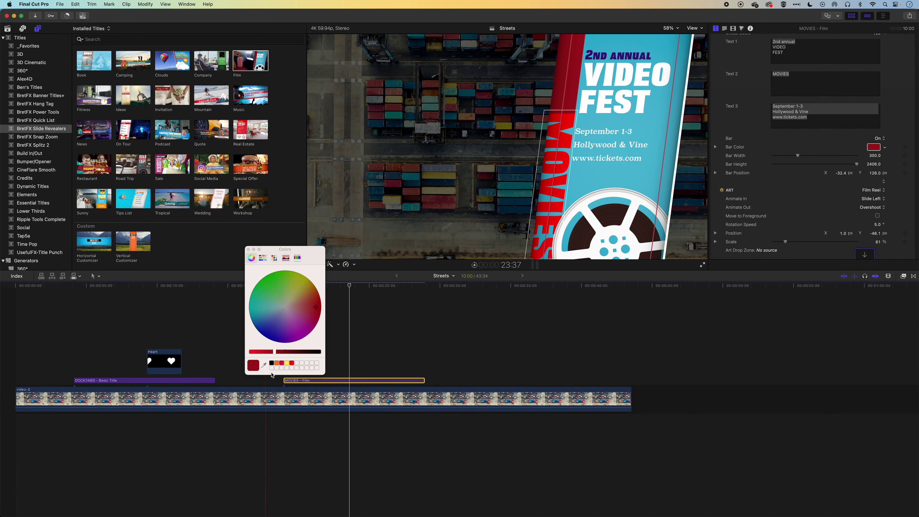
click(292, 363)
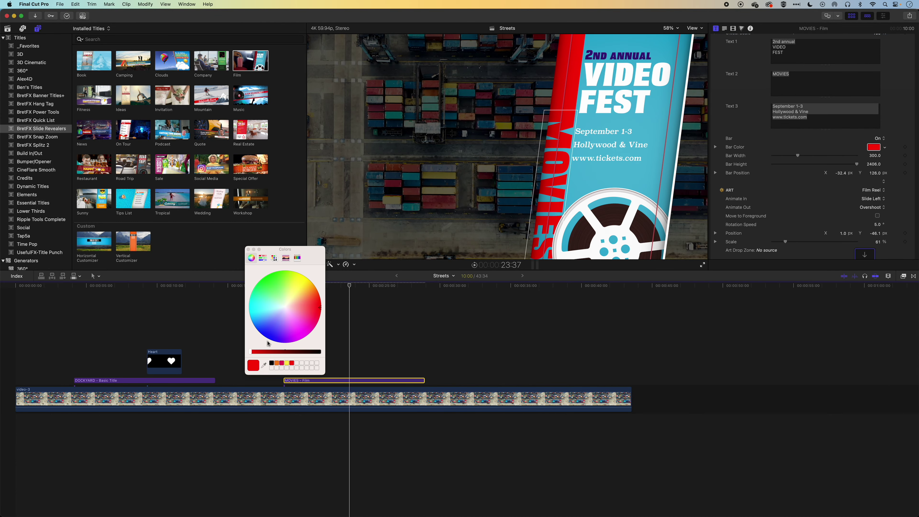
click(248, 249)
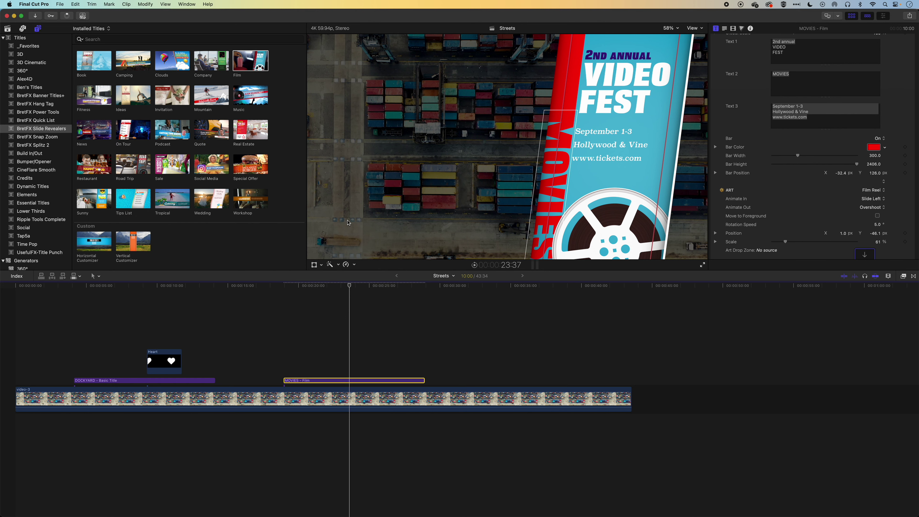
- At 08:23, drag the DOCKYARD title down near the bottom of the frame
drag(349, 285, 325, 292)
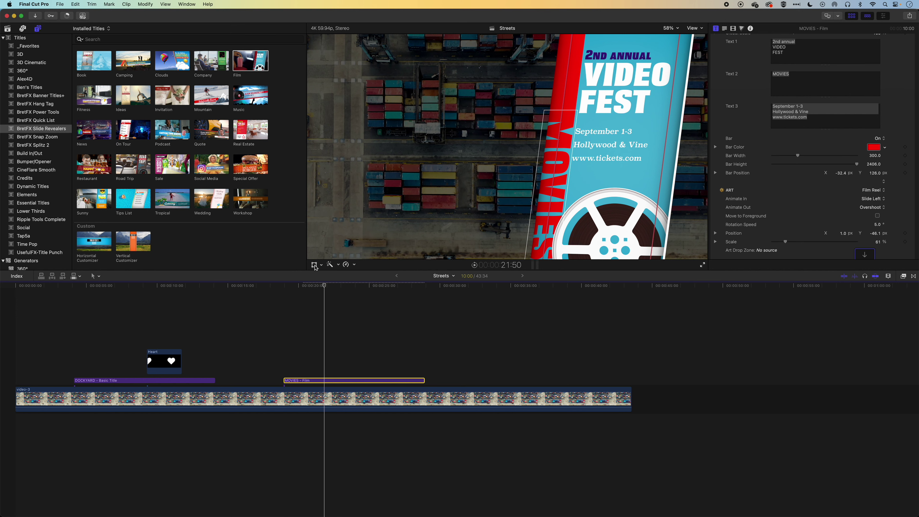
click(134, 285)
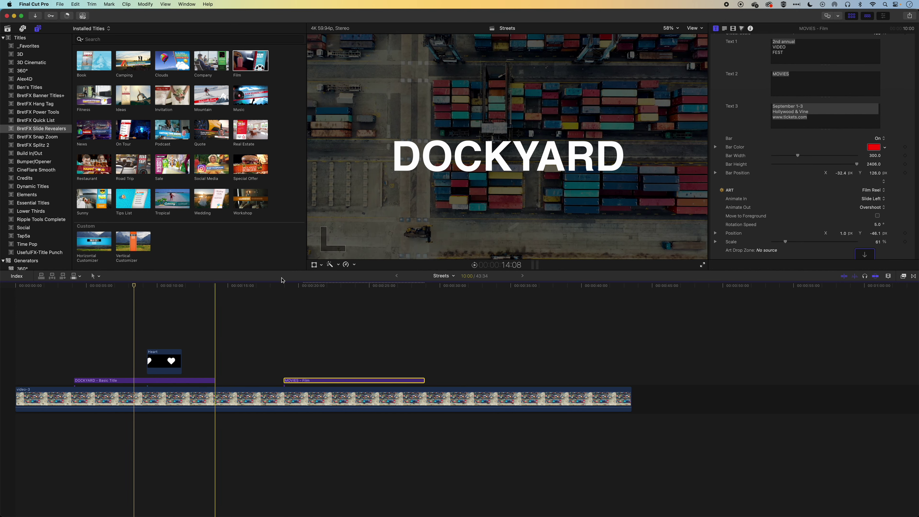
click(314, 265)
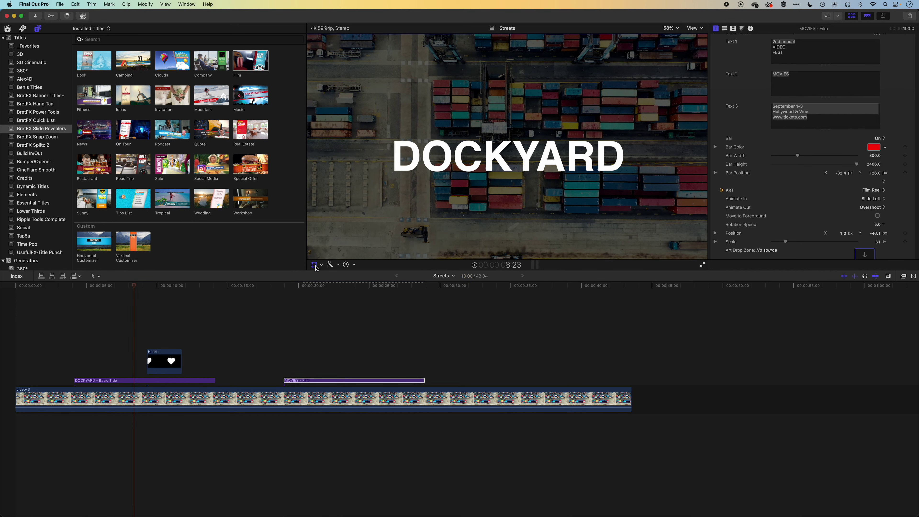
click(147, 381)
drag(514, 148, 487, 230)
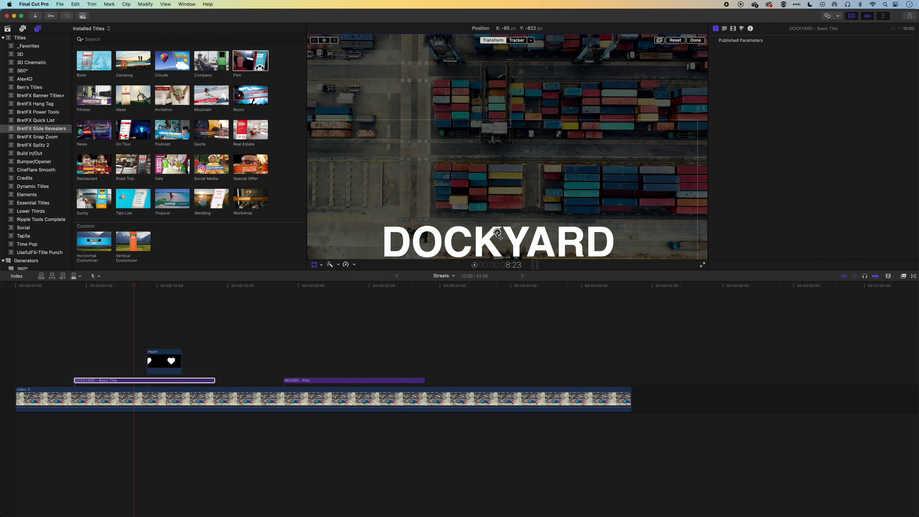
click(314, 267)
drag(430, 247, 429, 141)
key(super+z)
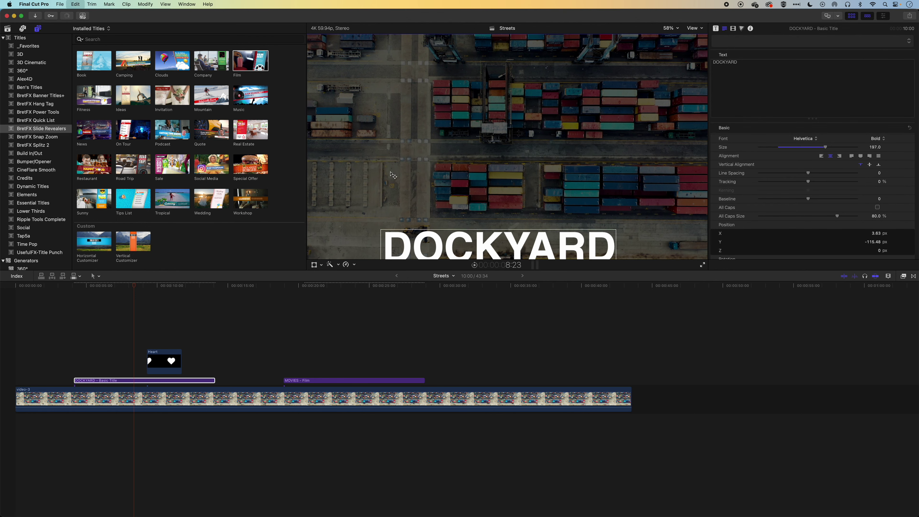
- At 23:25, drag the VIDEO FEST title to a new spot in the frame
click(329, 308)
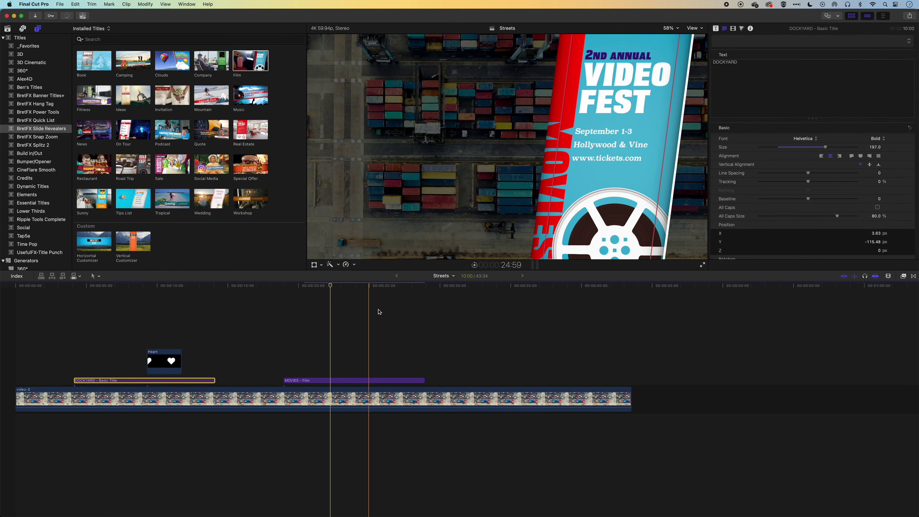
click(347, 287)
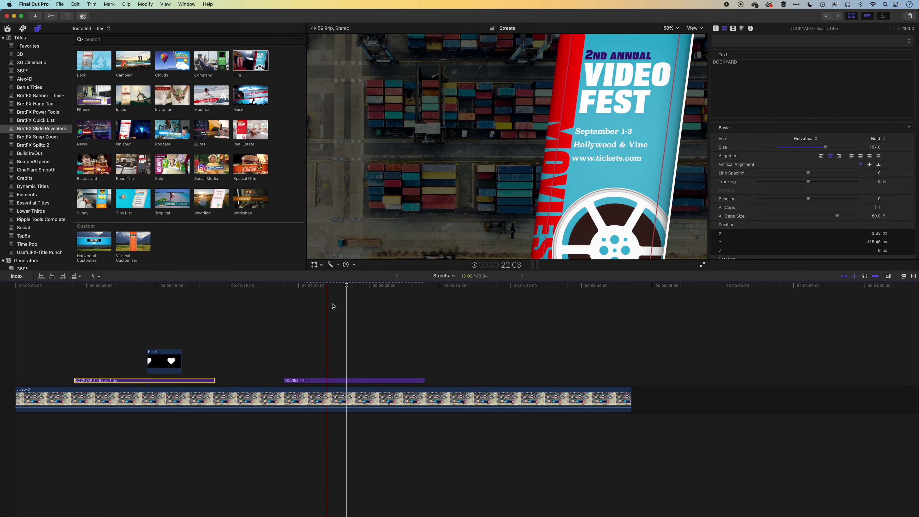
click(314, 265)
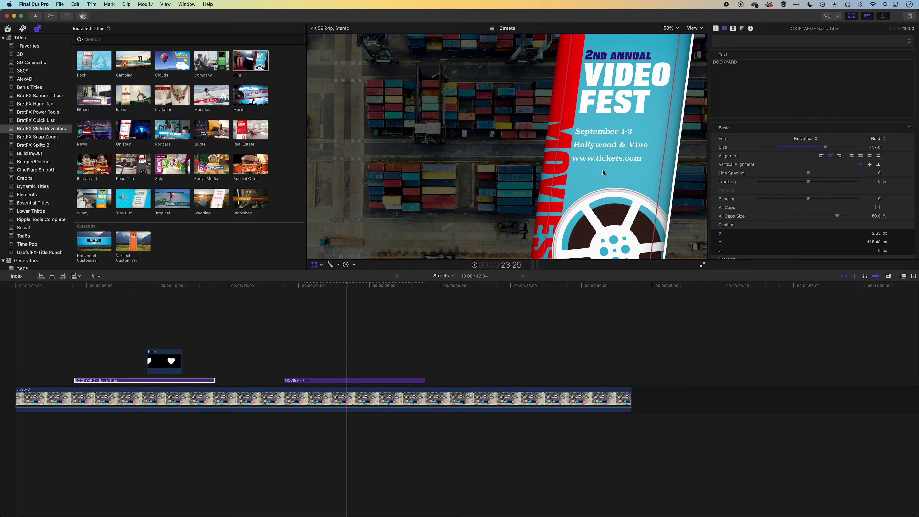
drag(603, 173, 503, 154)
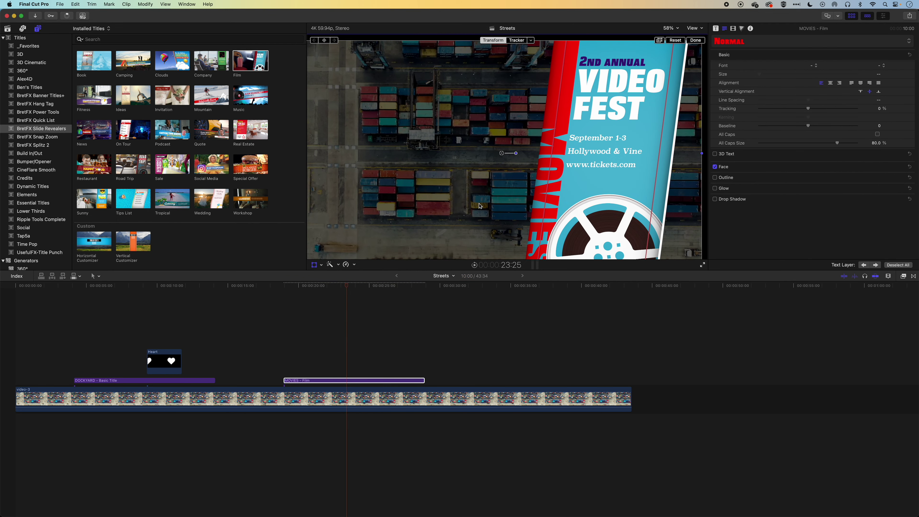
- Turn off Transform and select the MOVIES – Film title clip at 23:57
scroll(506, 179, up, 3)
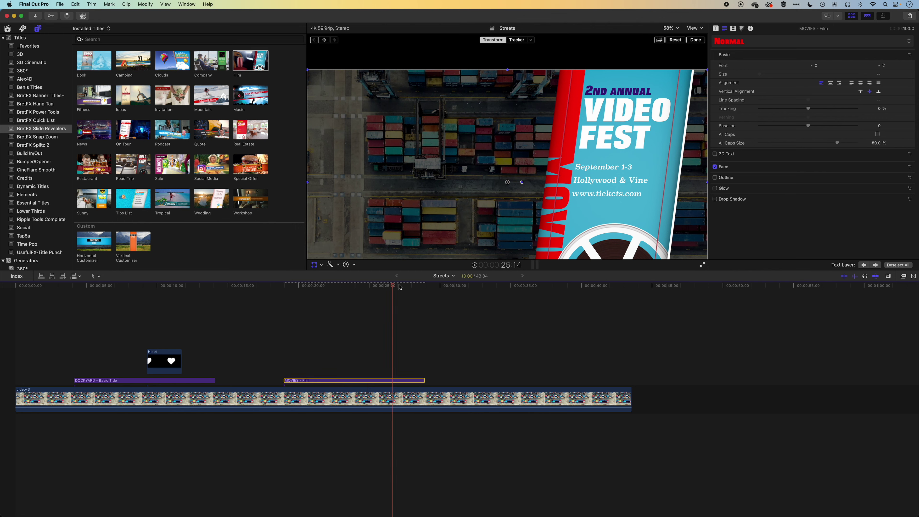
click(446, 319)
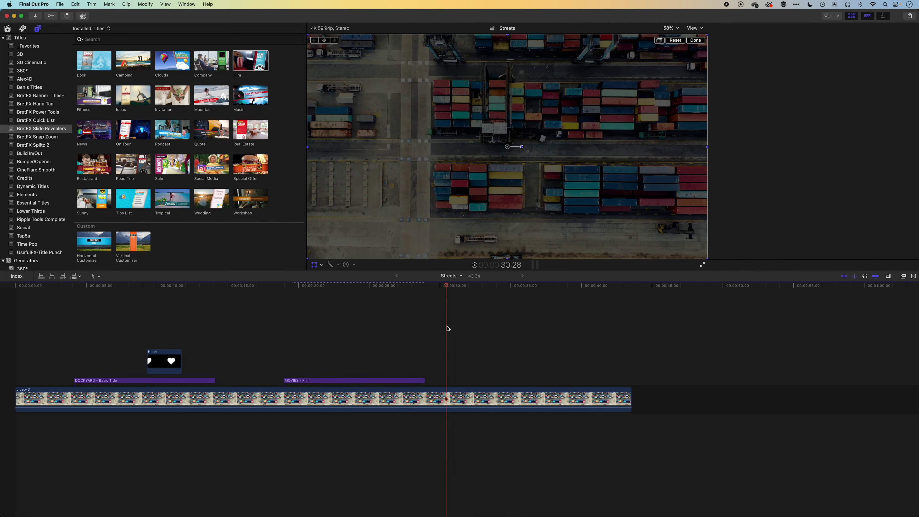
click(355, 286)
click(315, 265)
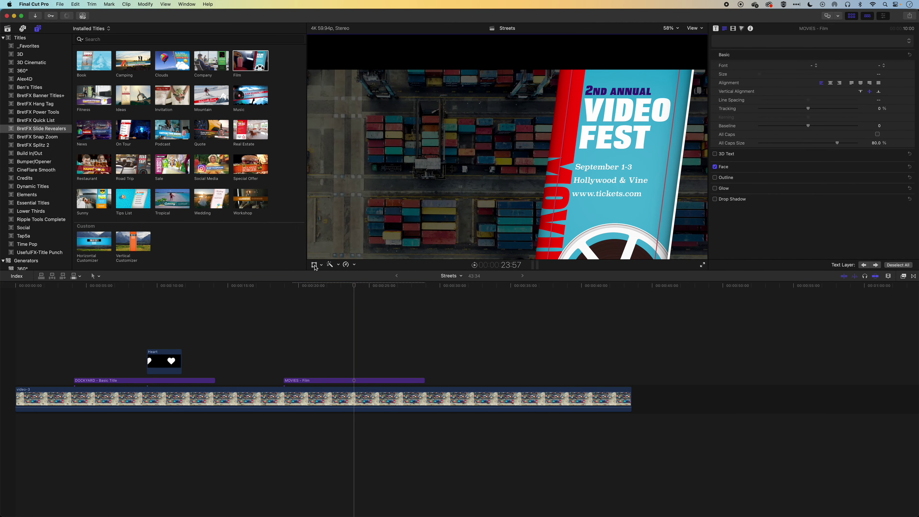
click(358, 381)
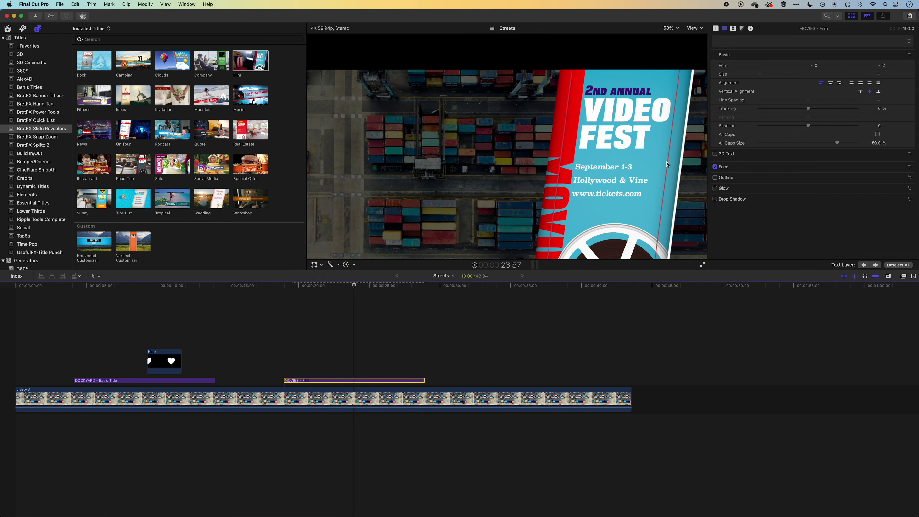
- Reset the VIDEO FEST title's Position parameter to X 0 px, Y 0 px in the Video inspector
click(733, 28)
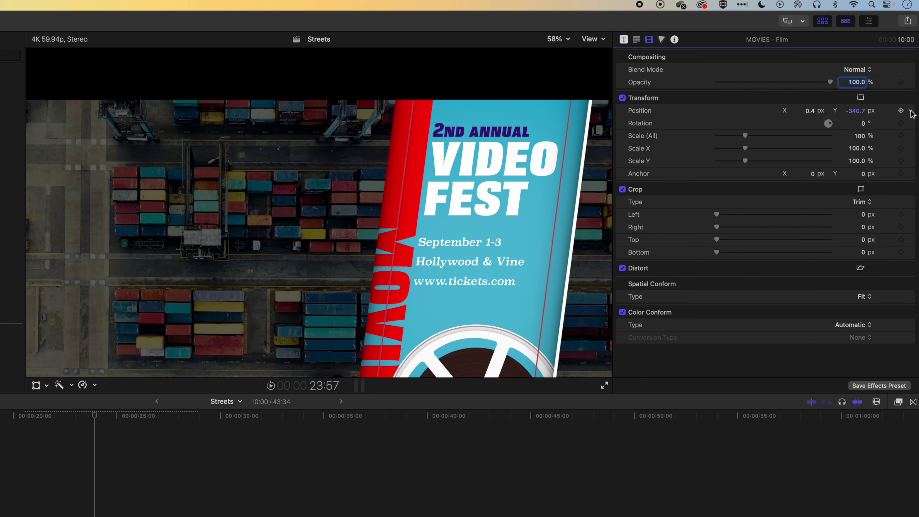
click(911, 111)
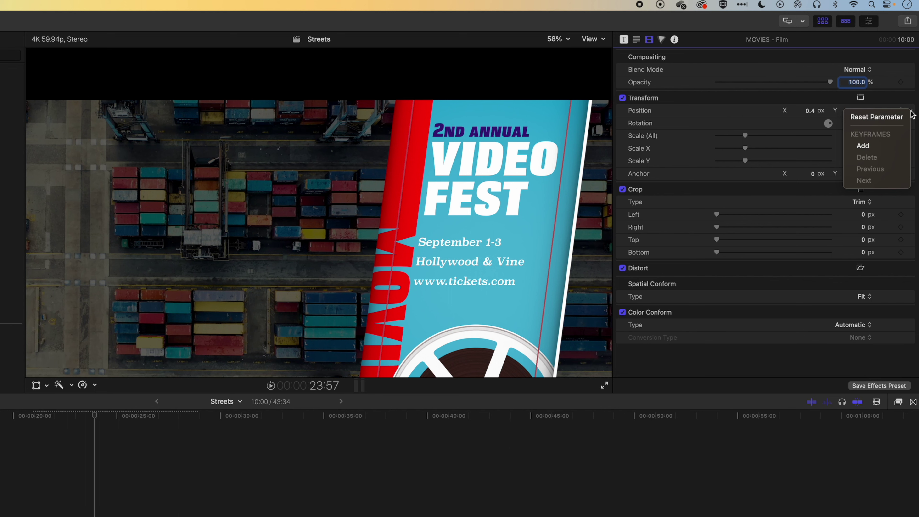
click(892, 117)
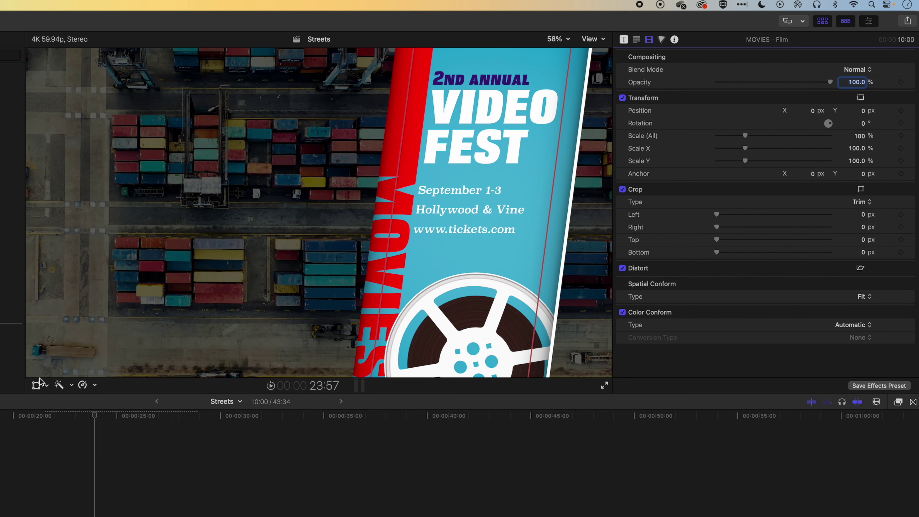
click(456, 211)
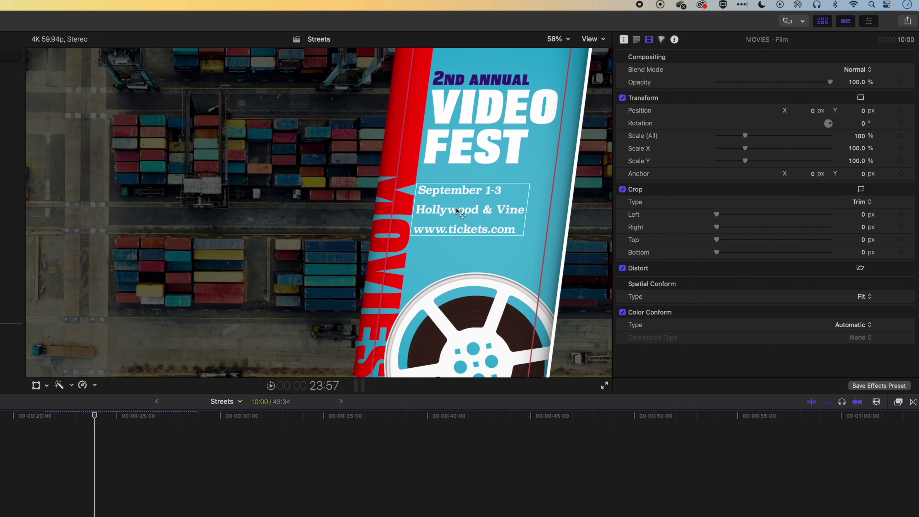